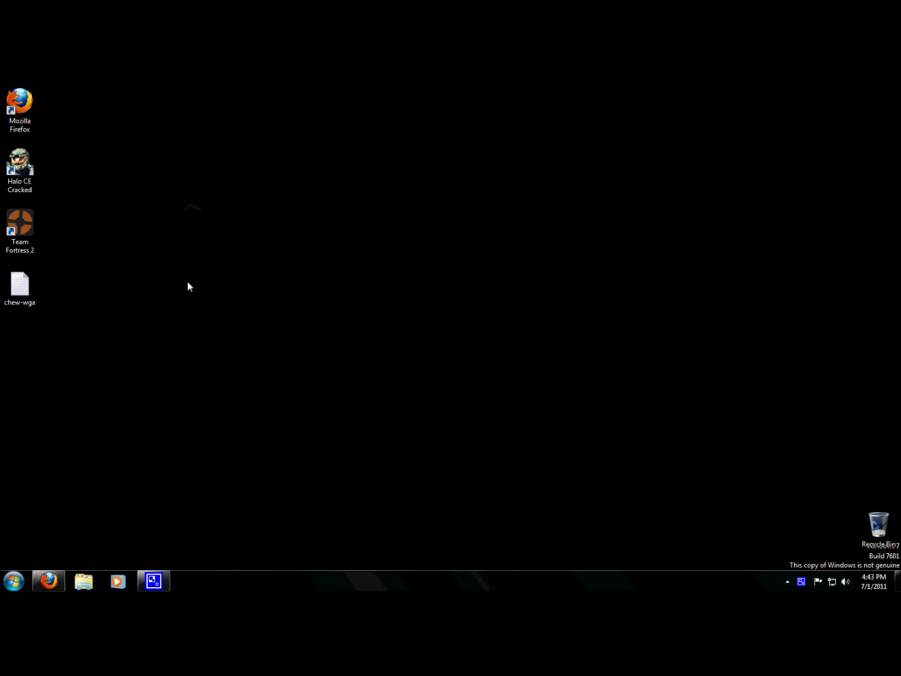
Step: Bring Firefox back, review the Remove WAT v2.2.5.2 torrent page, and download its torrent file
{"action": "left_click", "coordinate": [787, 584]}
{"action": "left_click", "coordinate": [806, 582]}
{"action": "left_click", "coordinate": [47, 581]}
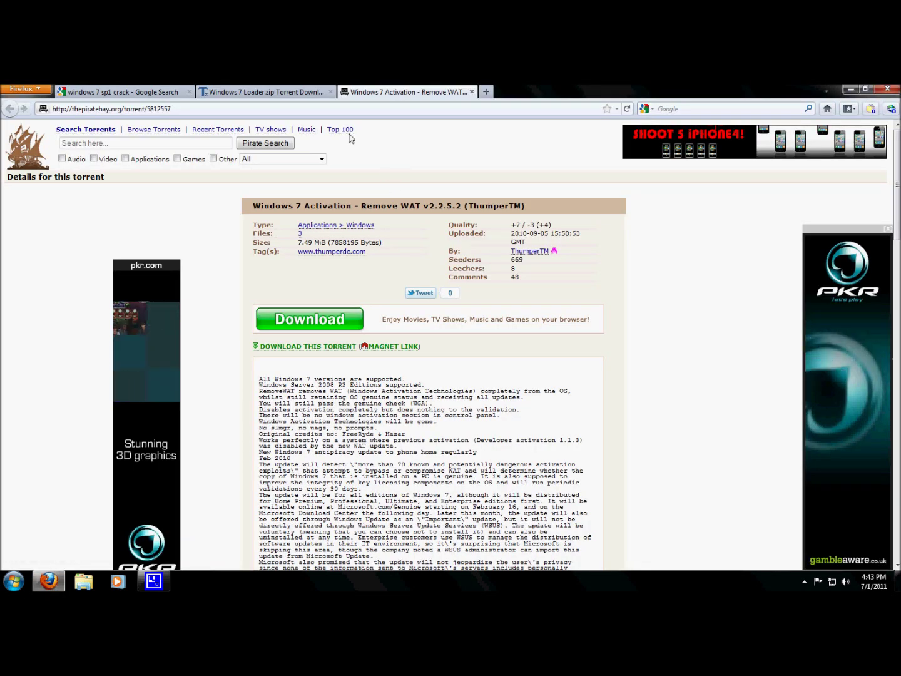
{"action": "scroll", "coordinate": [230, 217], "scroll_direction": "down", "scroll_amount": 3}
{"action": "scroll", "coordinate": [232, 225], "scroll_direction": "up", "scroll_amount": 3}
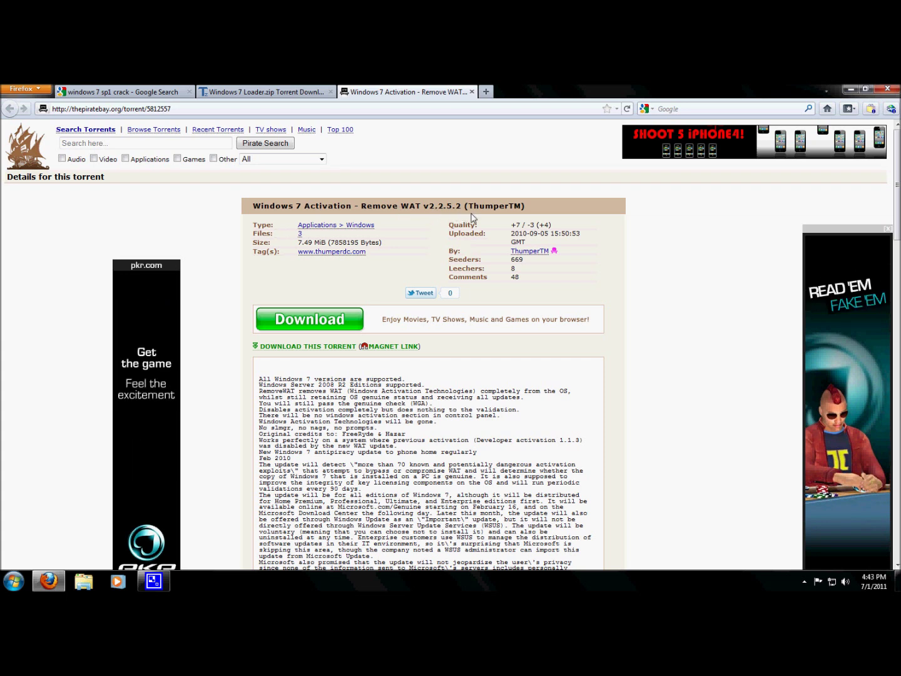
{"action": "scroll", "coordinate": [225, 373], "scroll_direction": "down", "scroll_amount": 7}
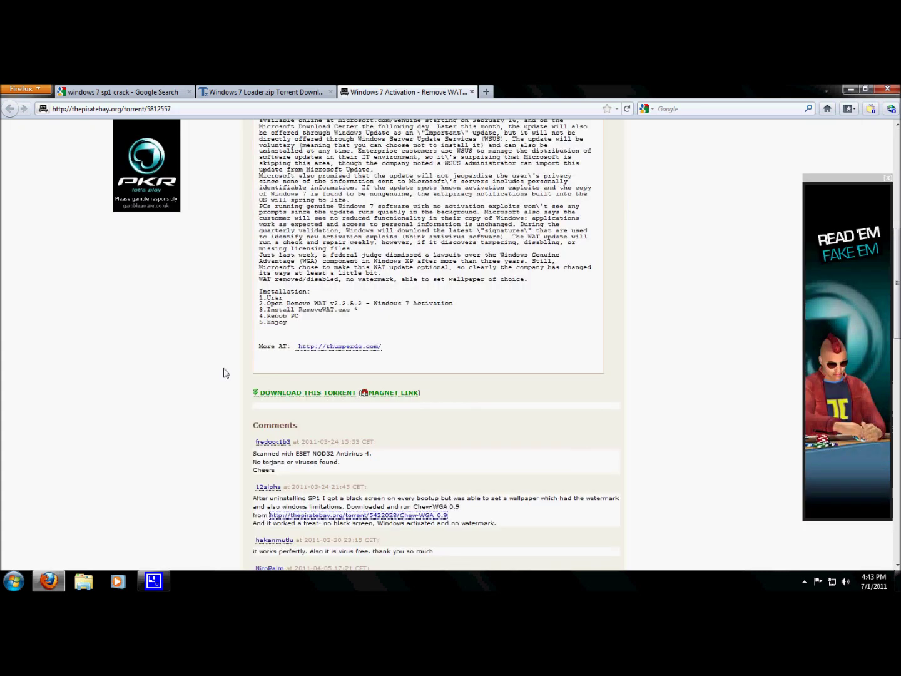
{"action": "scroll", "coordinate": [225, 373], "scroll_direction": "up", "scroll_amount": 7}
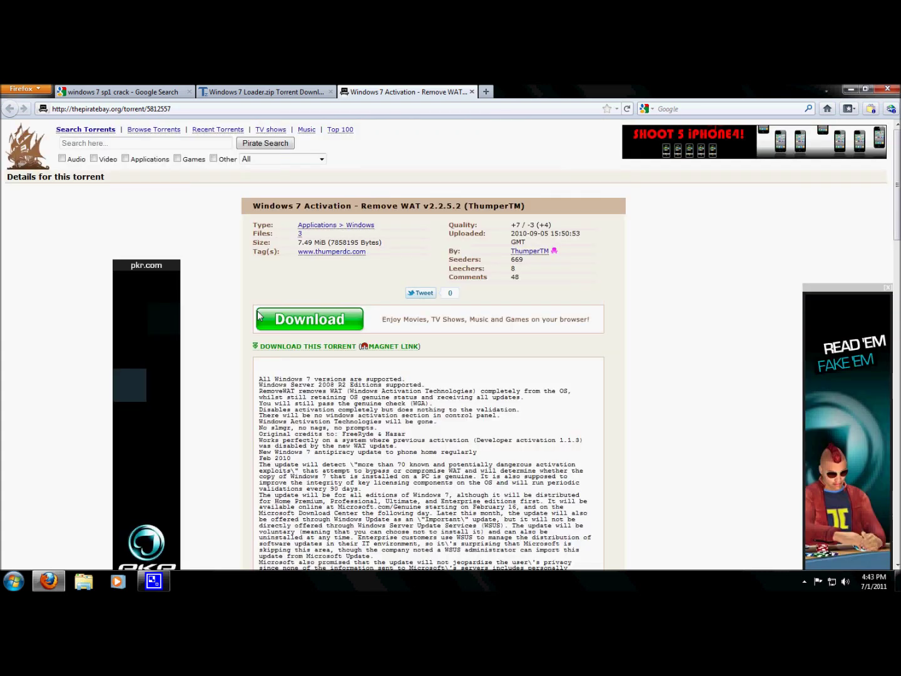
{"action": "left_click", "coordinate": [306, 346]}
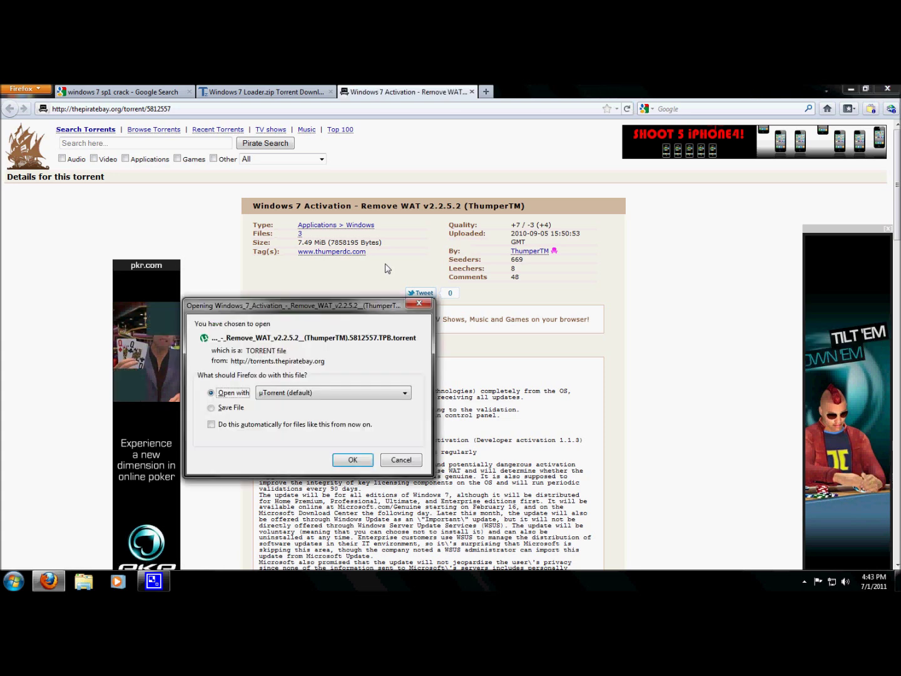
Step: Open the Remove WAT torrent in µTorrent with the default save location and force-start it
{"action": "left_click", "coordinate": [353, 460]}
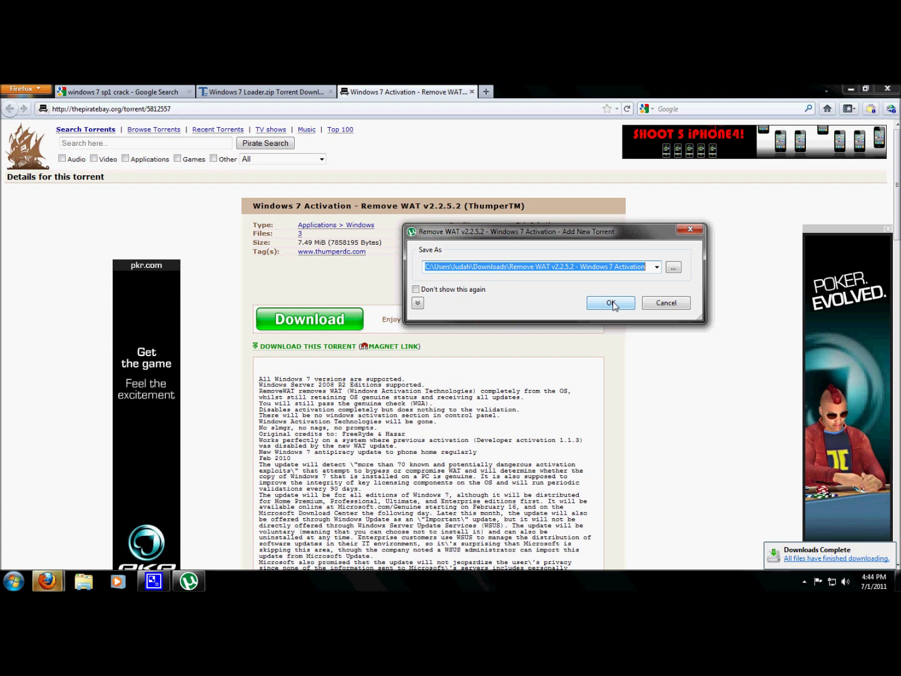
{"action": "left_click", "coordinate": [612, 304]}
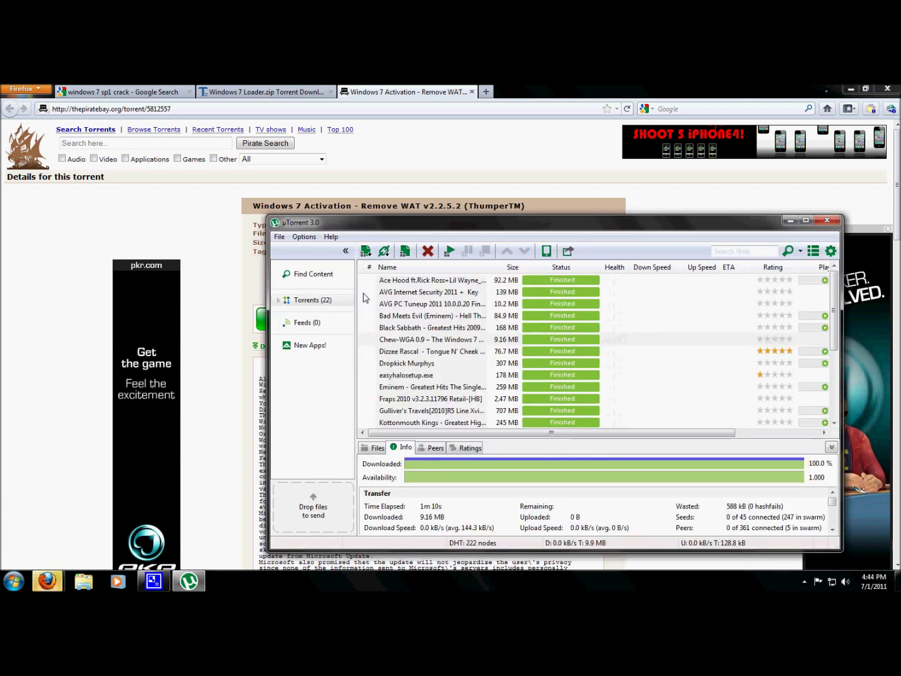
{"action": "scroll", "coordinate": [438, 375], "scroll_direction": "down", "scroll_amount": 4}
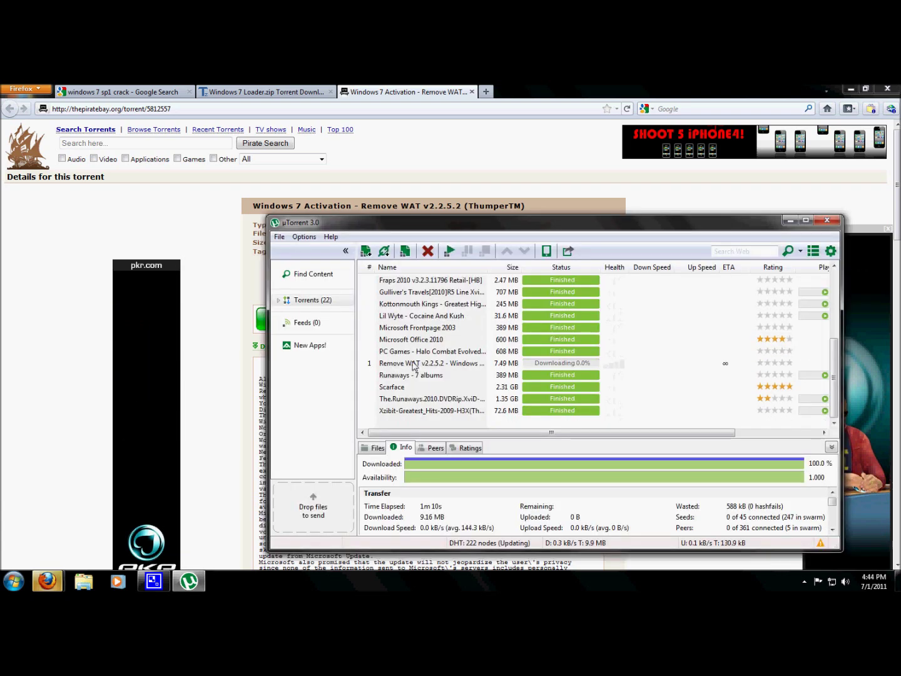
{"action": "right_click", "coordinate": [413, 365]}
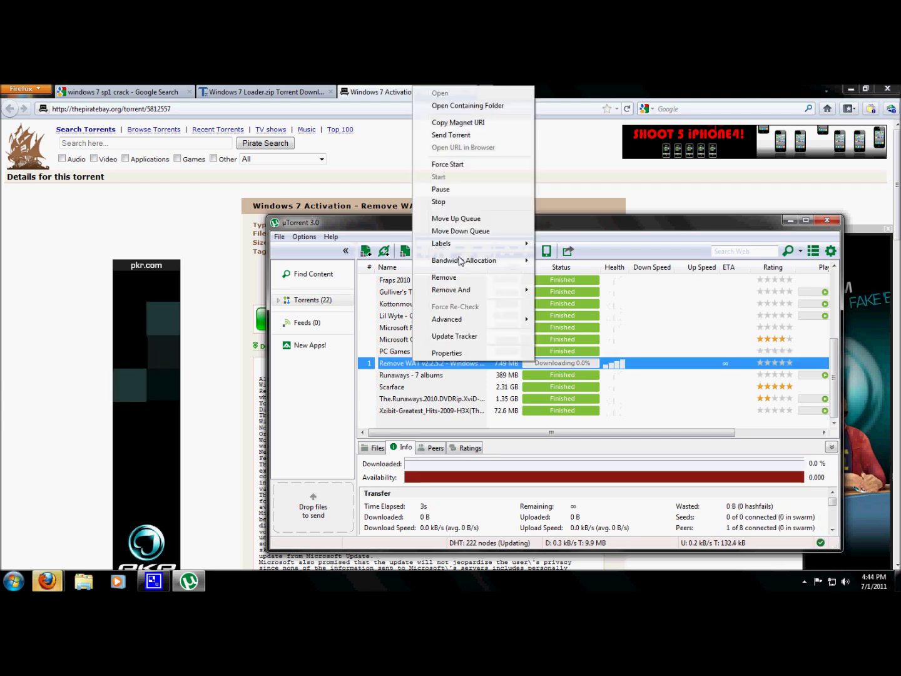
{"action": "left_click", "coordinate": [467, 168]}
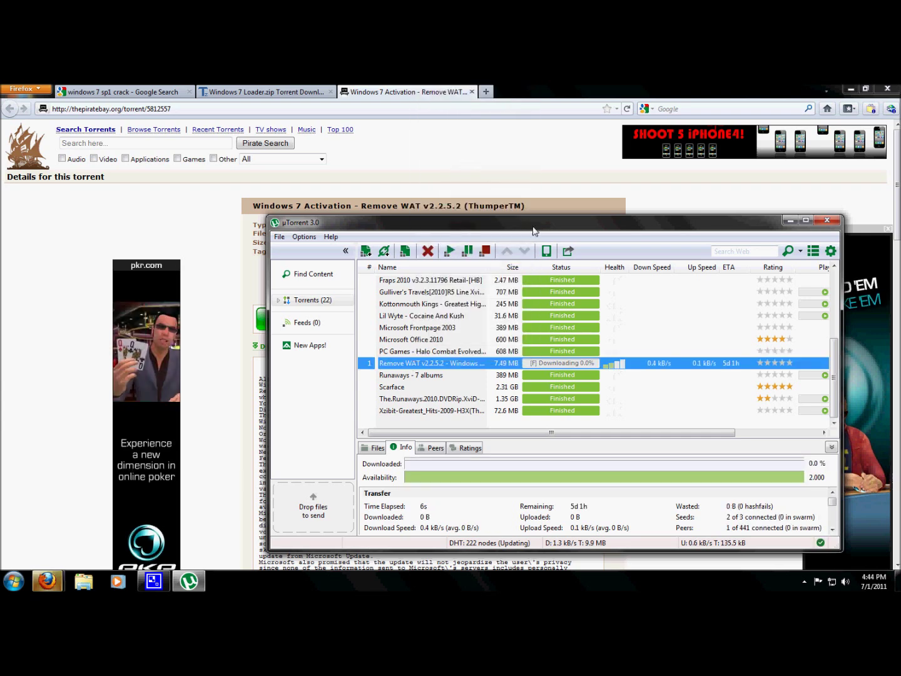
{"action": "left_click_drag", "start_coordinate": [532, 227], "coordinate": [491, 183]}
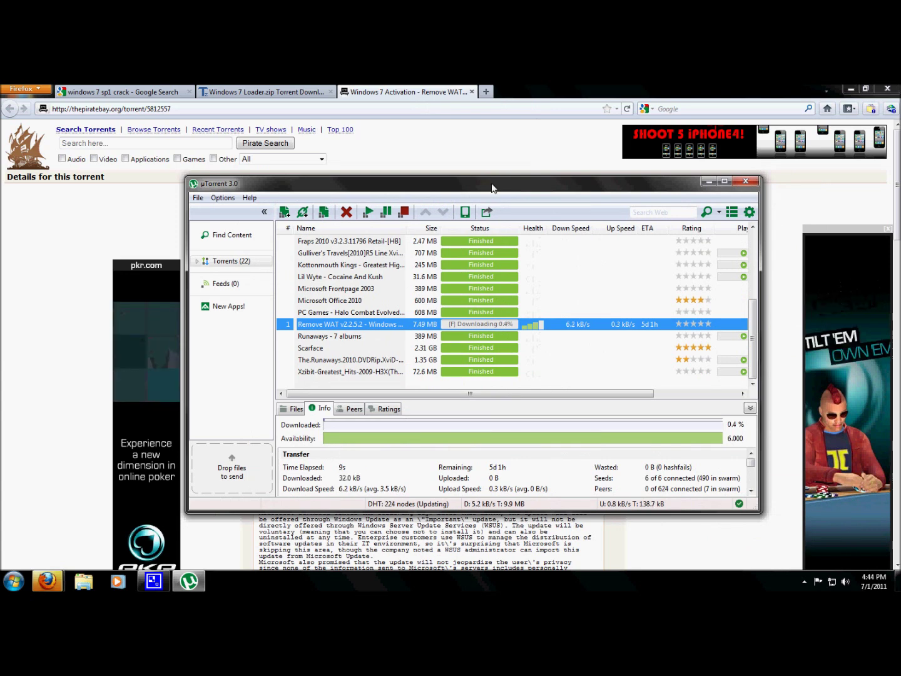
Step: Reopen the Remove WAT torrent from Firefox's downloads, then dismiss the Download Complete notice at 100%
{"action": "left_click", "coordinate": [852, 90]}
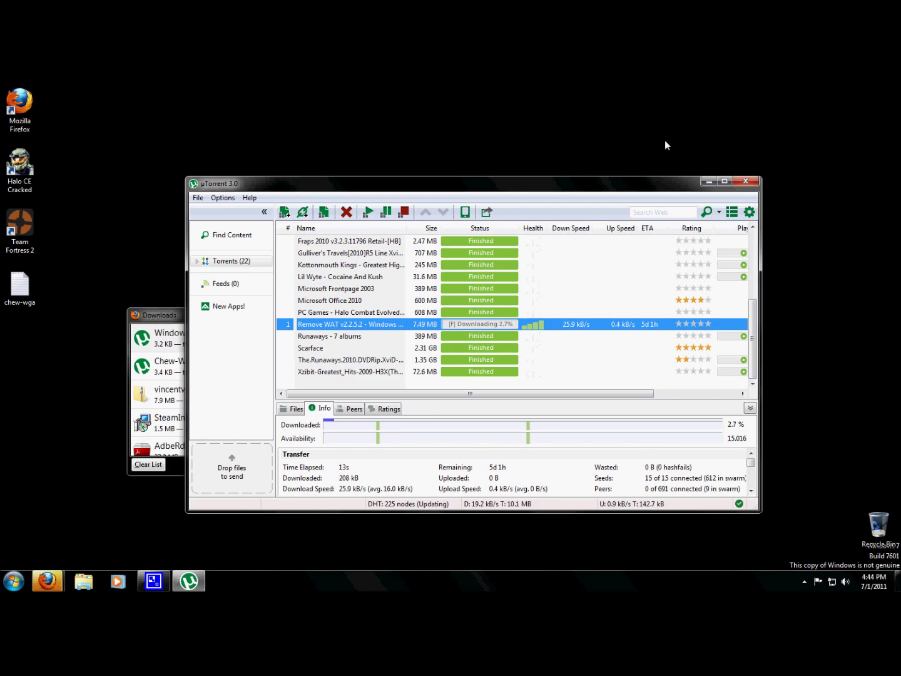
{"action": "left_click", "coordinate": [143, 319]}
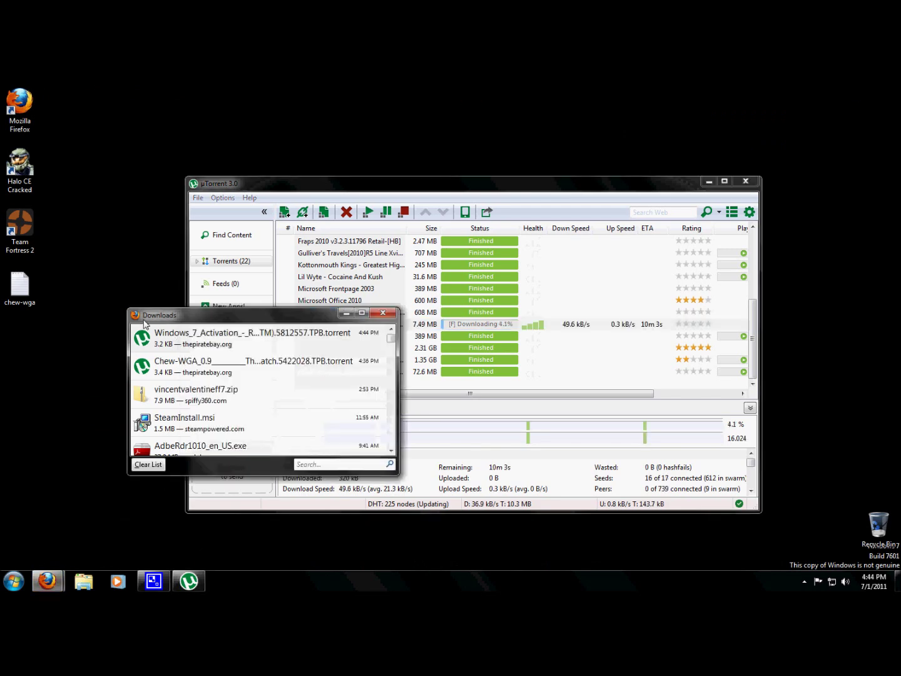
{"action": "double_click", "coordinate": [268, 332]}
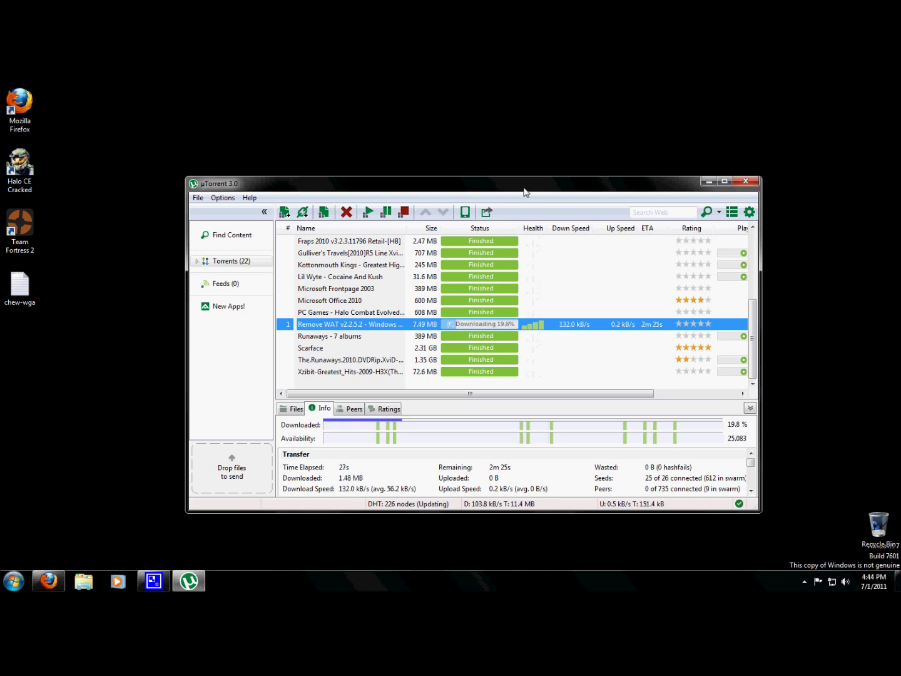
{"action": "left_click_drag", "start_coordinate": [525, 192], "coordinate": [504, 203]}
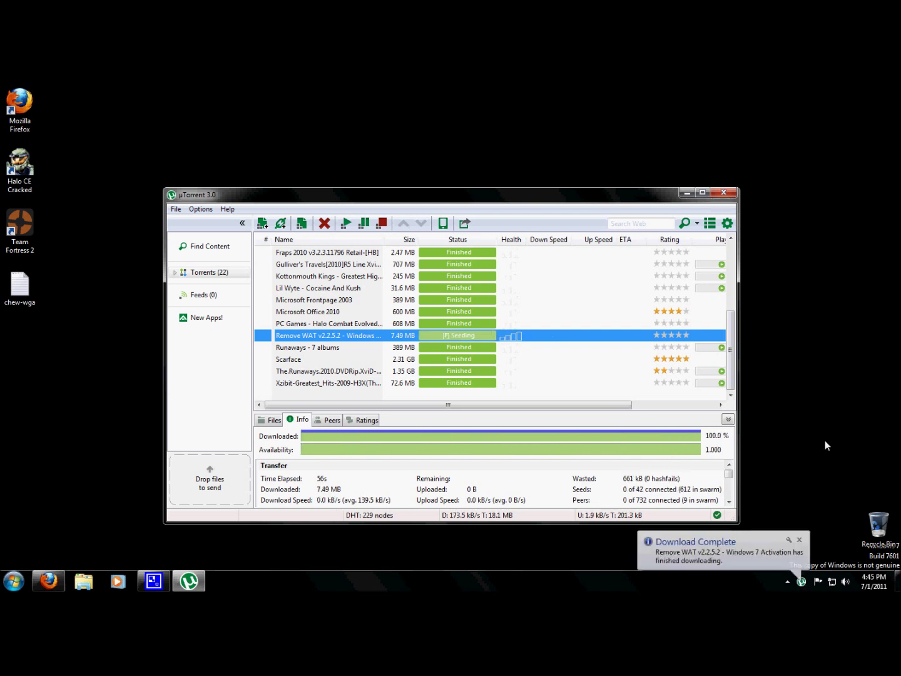
{"action": "left_click", "coordinate": [798, 539]}
Step: Restore µTorrent from the tray and stop seeding the Remove WAT torrent
{"action": "left_click", "coordinate": [730, 193]}
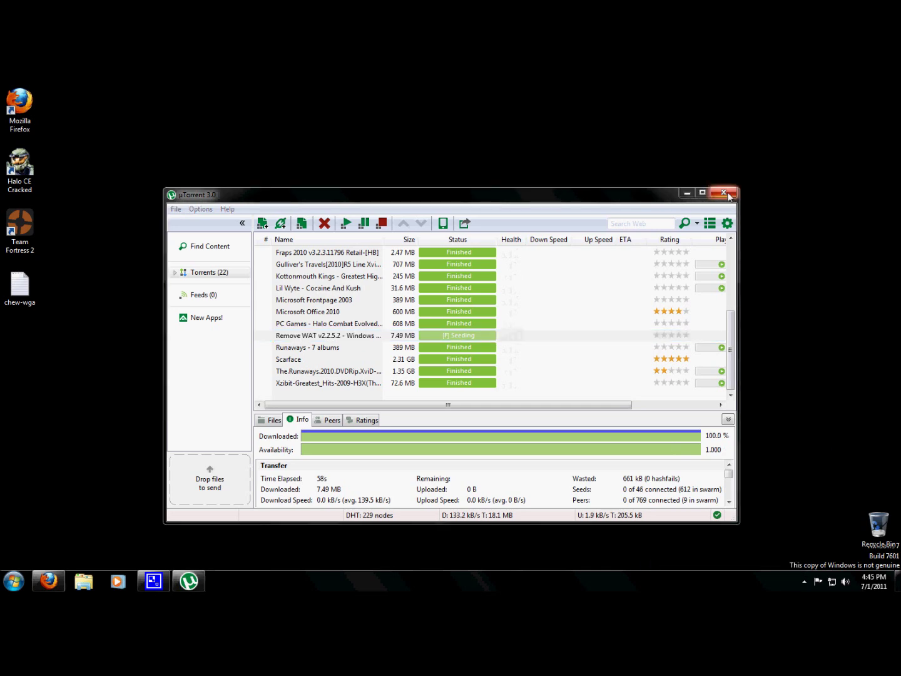
{"action": "left_click", "coordinate": [804, 582]}
{"action": "double_click", "coordinate": [804, 526]}
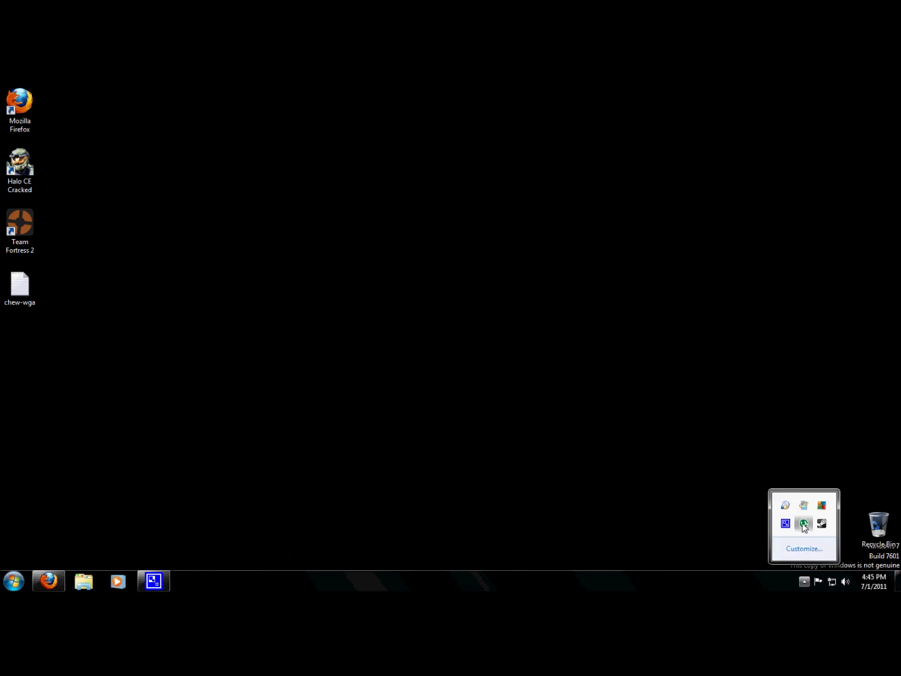
{"action": "right_click", "coordinate": [367, 333]}
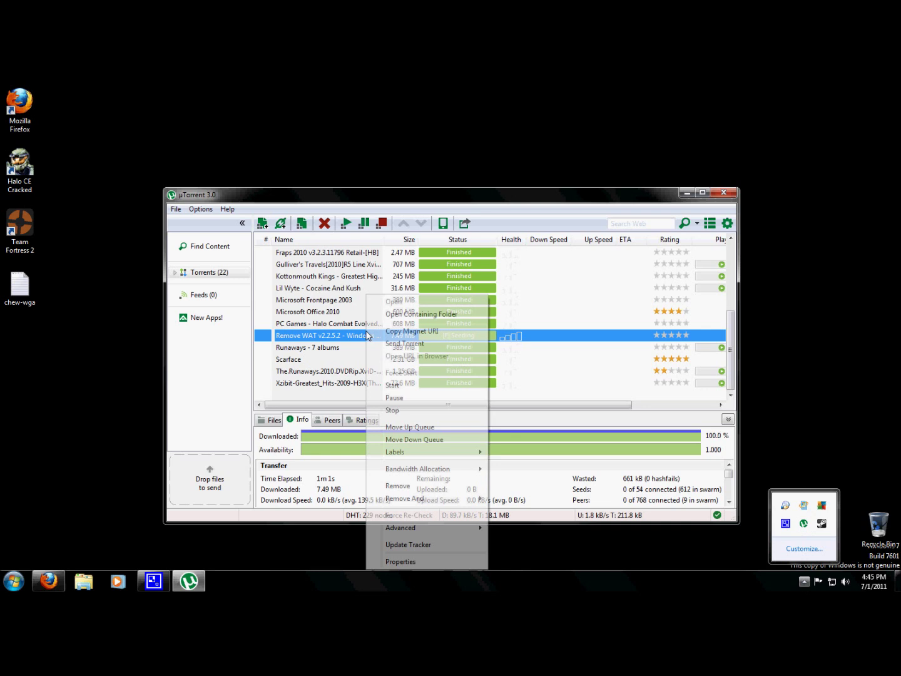
{"action": "left_click", "coordinate": [394, 409]}
Step: Open the Remove WAT download folder and close the µTorrent window
{"action": "right_click", "coordinate": [391, 337]}
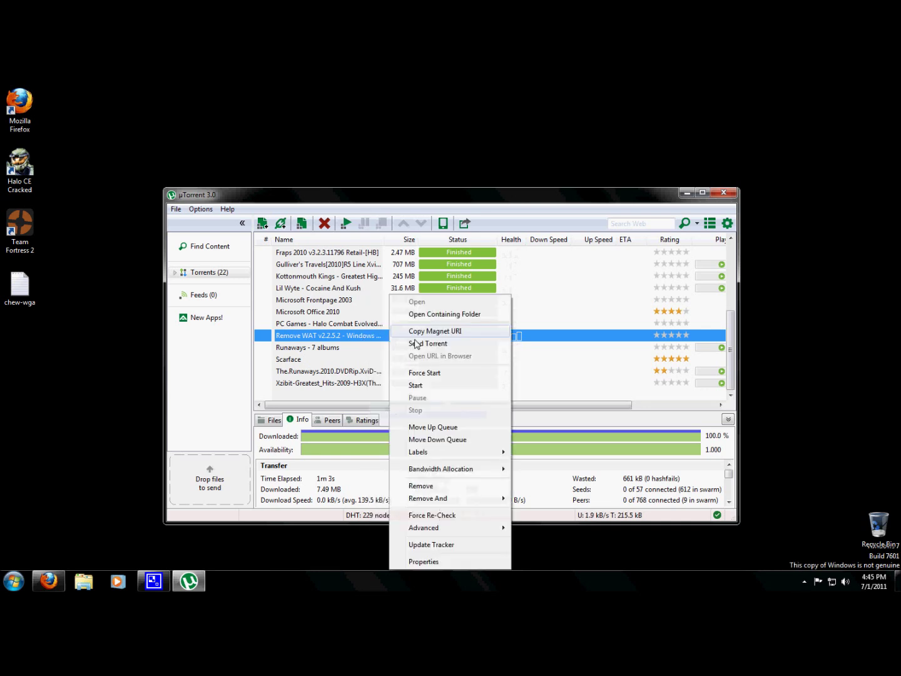
{"action": "left_click", "coordinate": [429, 315]}
{"action": "left_click", "coordinate": [724, 194]}
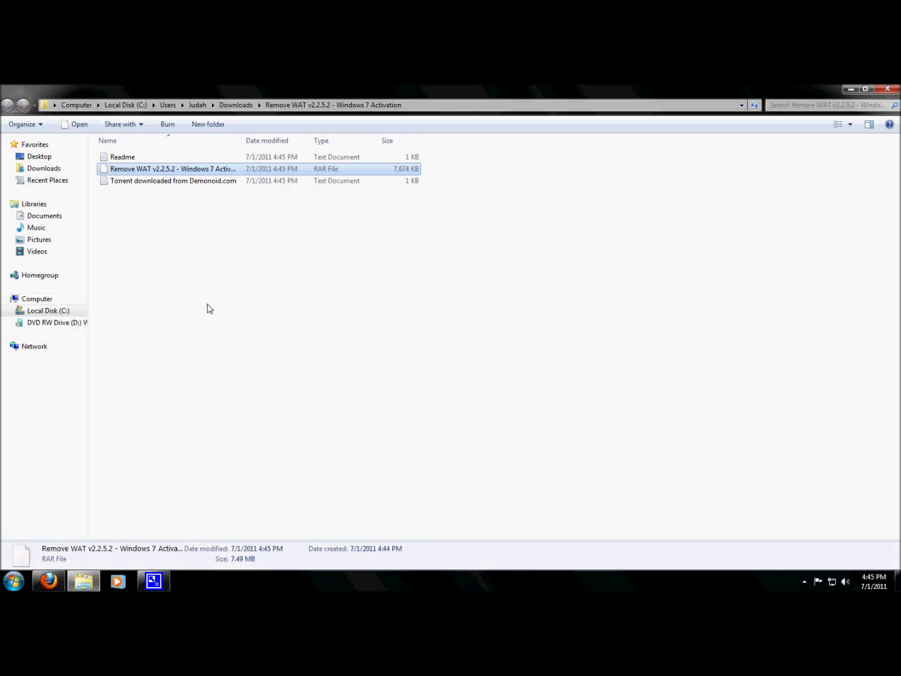
Step: Extract the Remove WAT RAR with 7-Zip's Extract files into its default folder
{"action": "right_click", "coordinate": [210, 308]}
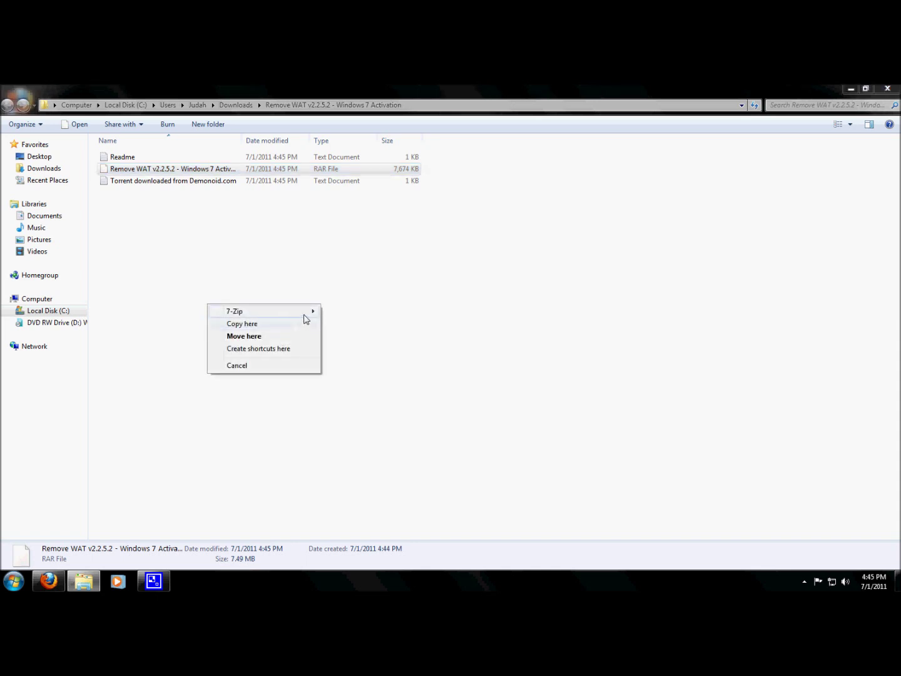
{"action": "mouse_move", "coordinate": [307, 313]}
{"action": "left_click", "coordinate": [360, 324]}
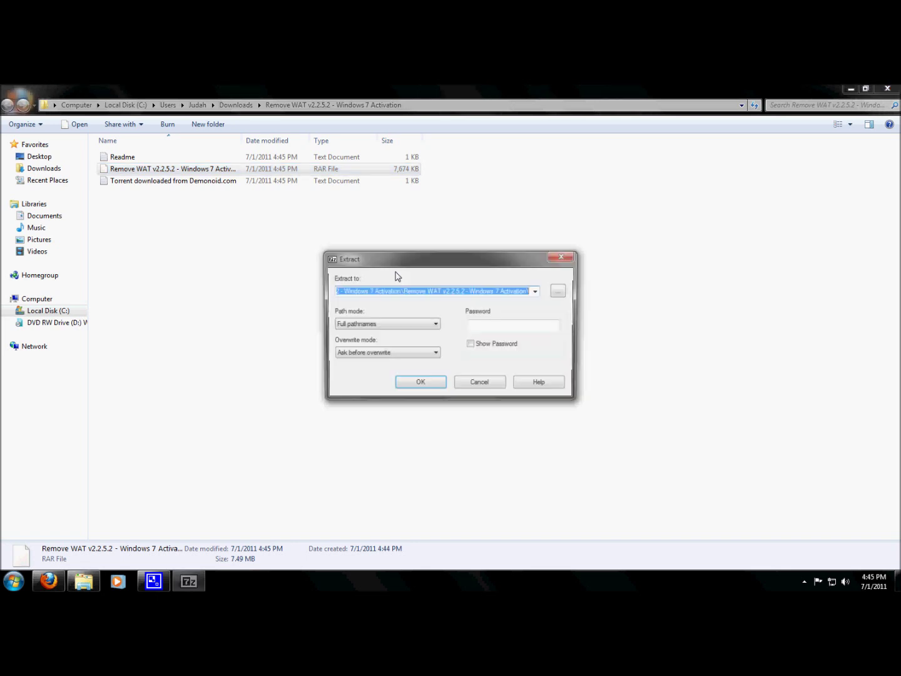
{"action": "left_click", "coordinate": [422, 386]}
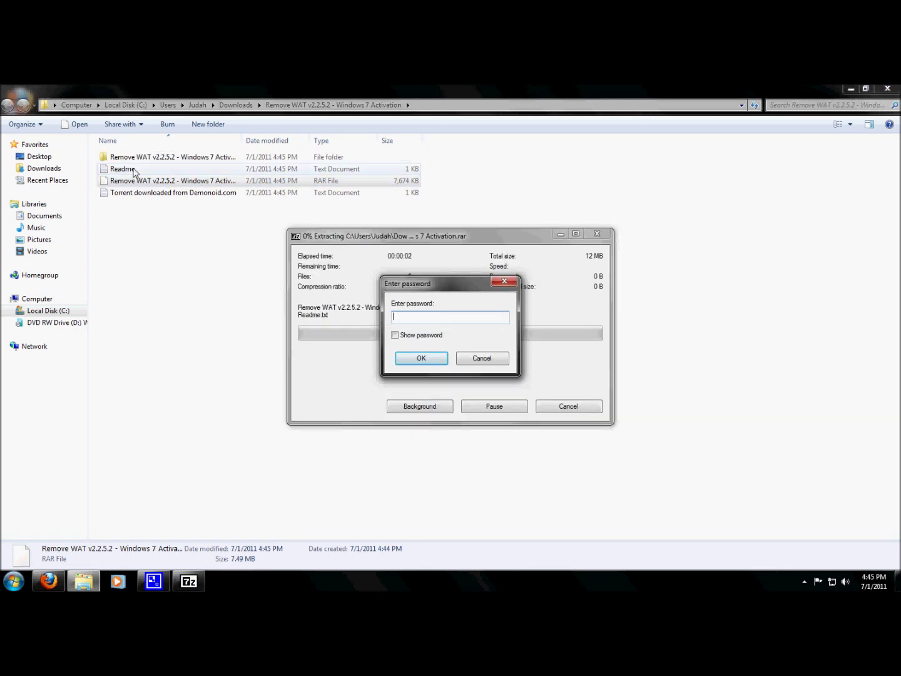
{"action": "left_click", "coordinate": [133, 172]}
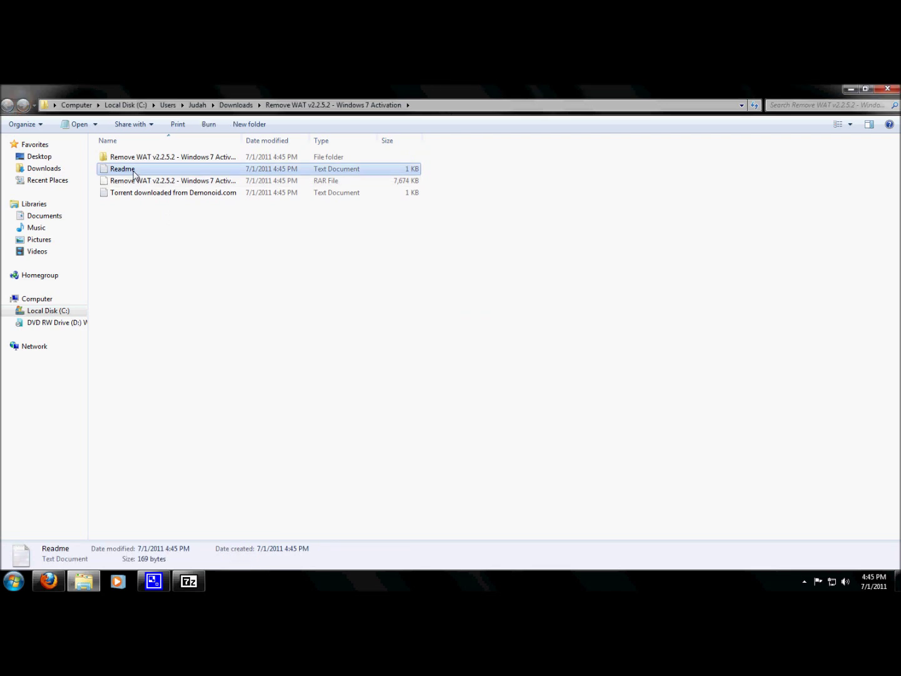
Step: Copy the Rar password from the Readme in Notepad, then close Notepad
{"action": "double_click", "coordinate": [134, 173]}
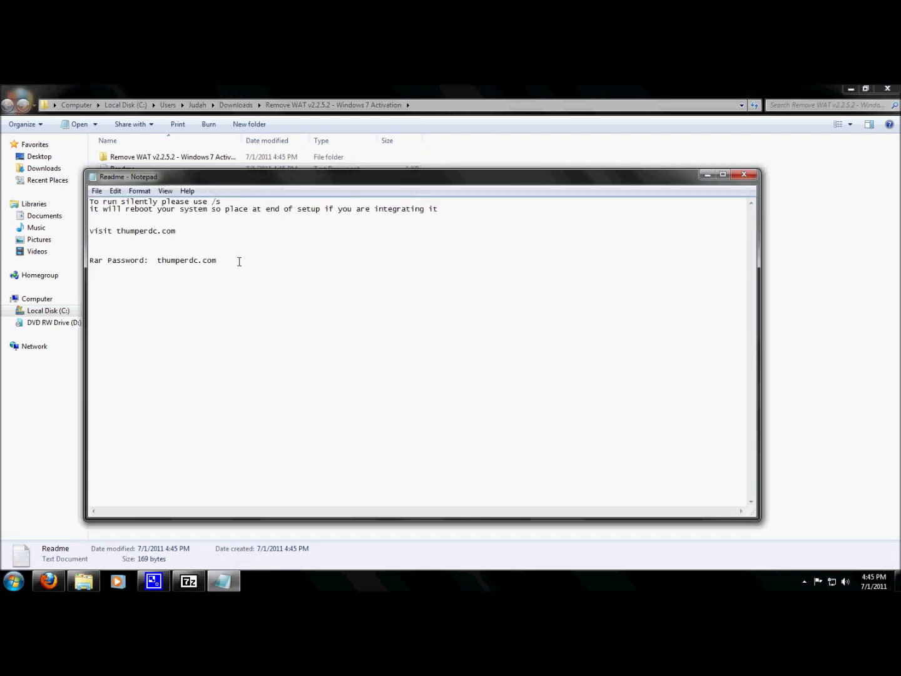
{"action": "left_click_drag", "start_coordinate": [239, 260], "coordinate": [160, 260]}
{"action": "right_click", "coordinate": [183, 261]}
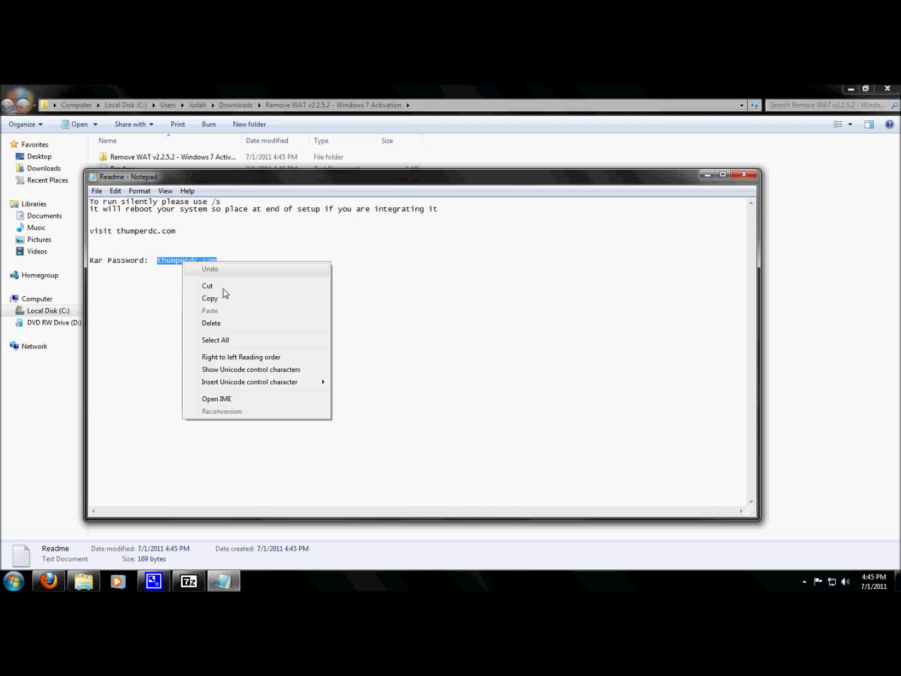
{"action": "left_click", "coordinate": [219, 303]}
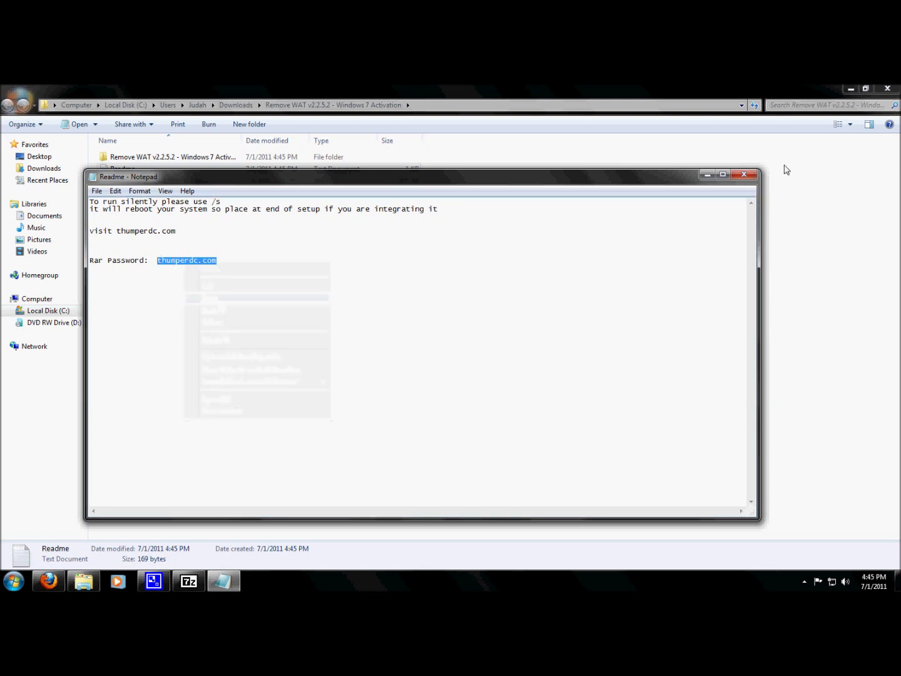
{"action": "left_click", "coordinate": [745, 175]}
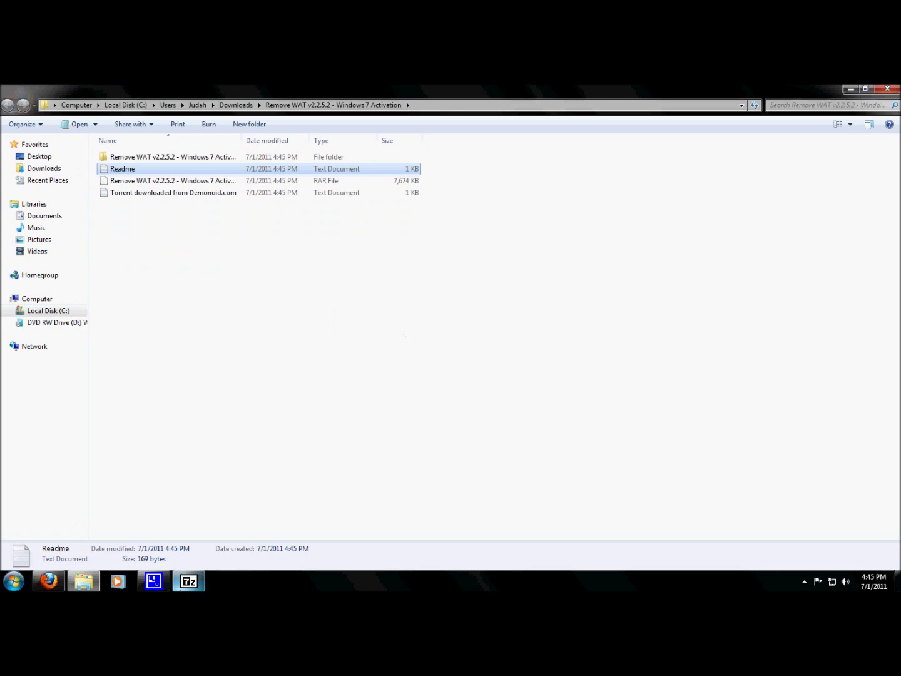
Step: Paste the password into 7-Zip's Enter password box, show it, and confirm
{"action": "left_click", "coordinate": [188, 582]}
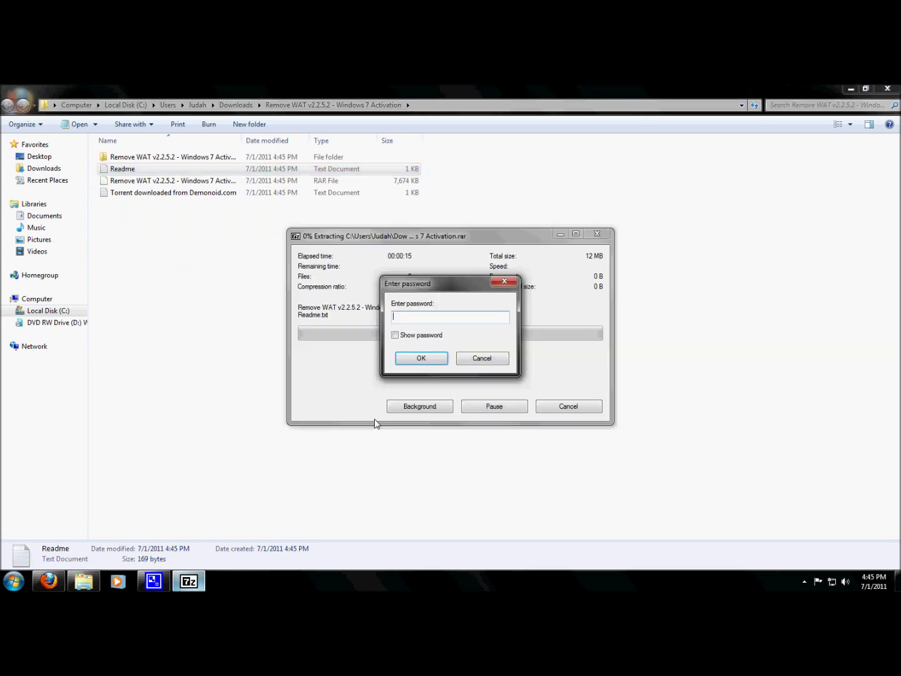
{"action": "right_click", "coordinate": [429, 321]}
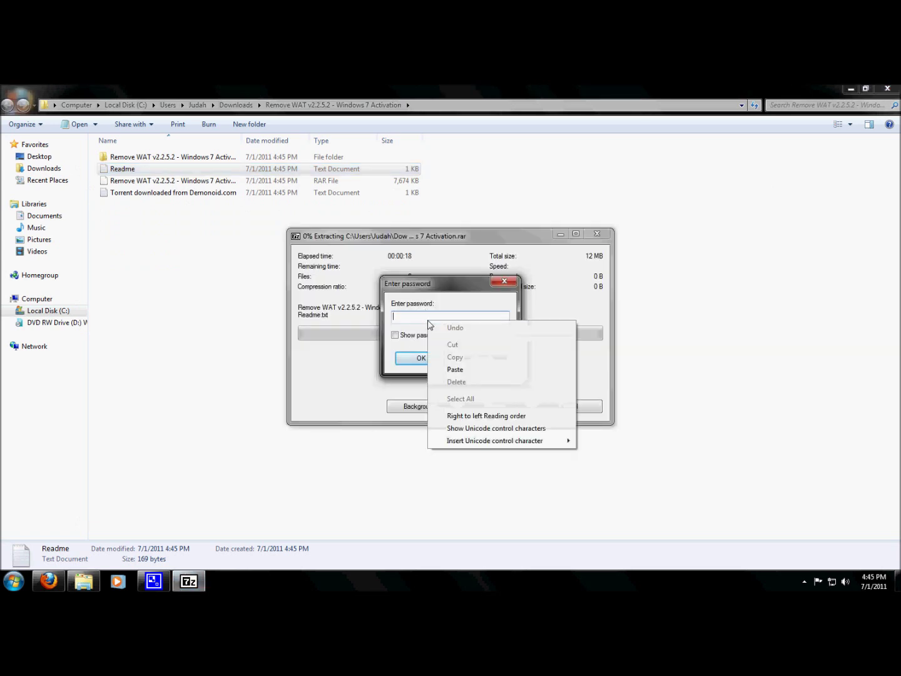
{"action": "left_click", "coordinate": [453, 368]}
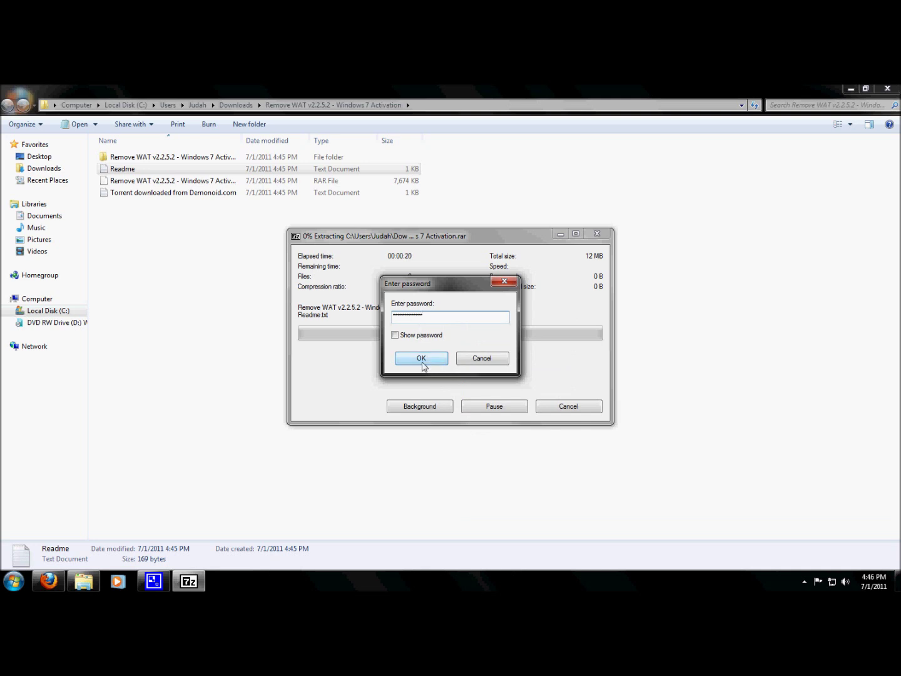
{"action": "left_click", "coordinate": [395, 335]}
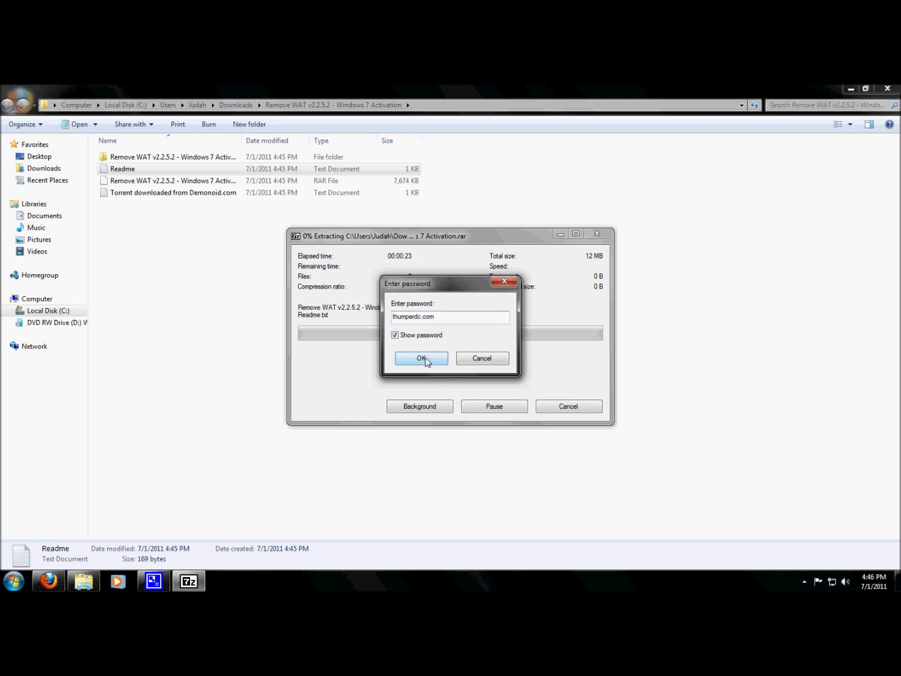
{"action": "double_click", "coordinate": [397, 320]}
{"action": "left_click", "coordinate": [438, 320]}
{"action": "left_click", "coordinate": [430, 359]}
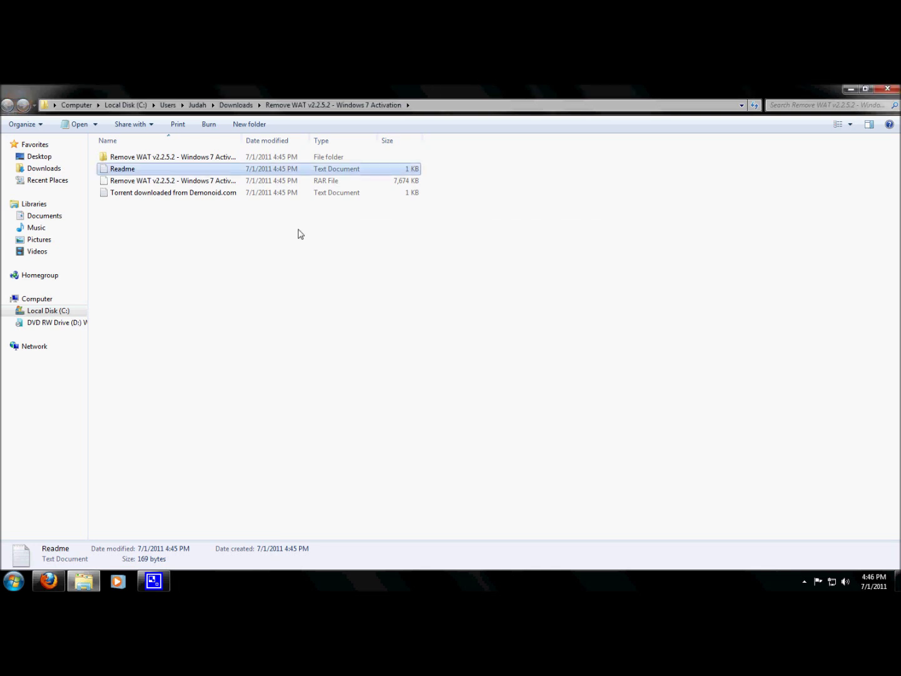
Step: Open the nested Remove WAT folders, read the Readme, select RemoveWAT, and minimize Explorer
{"action": "double_click", "coordinate": [225, 158]}
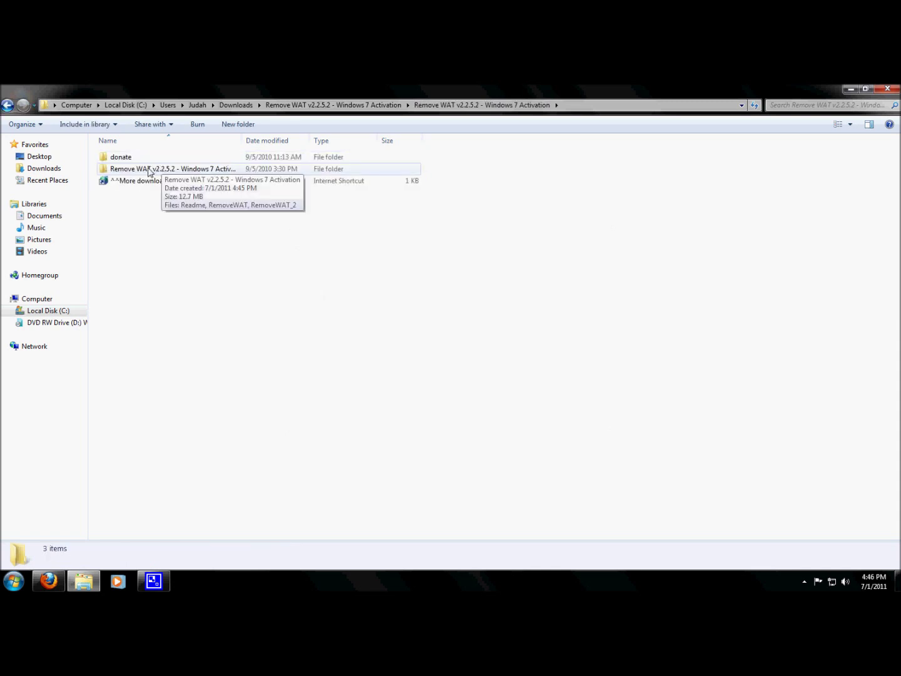
{"action": "double_click", "coordinate": [149, 169]}
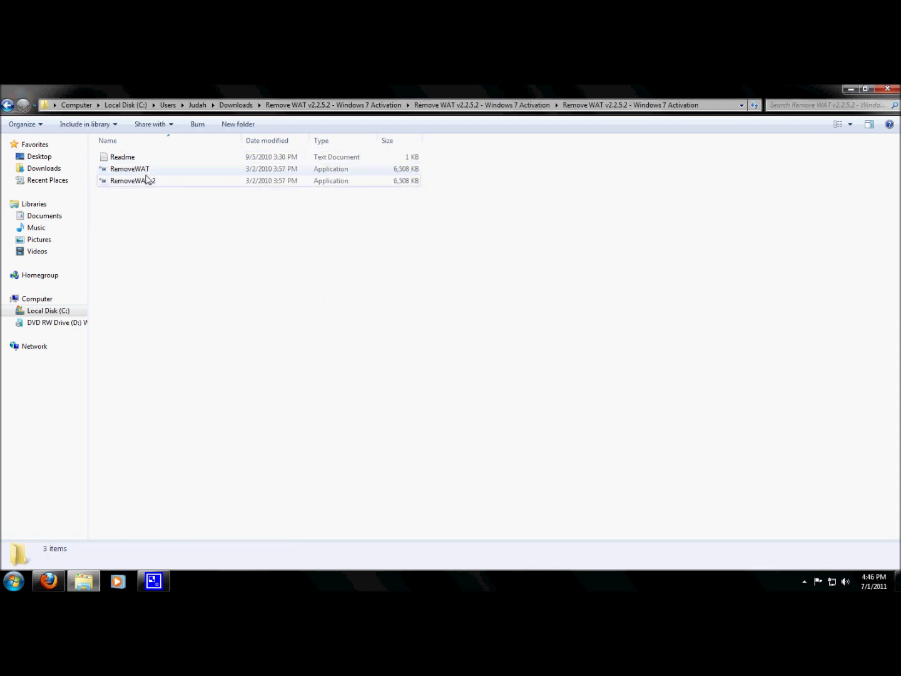
{"action": "left_click", "coordinate": [146, 161]}
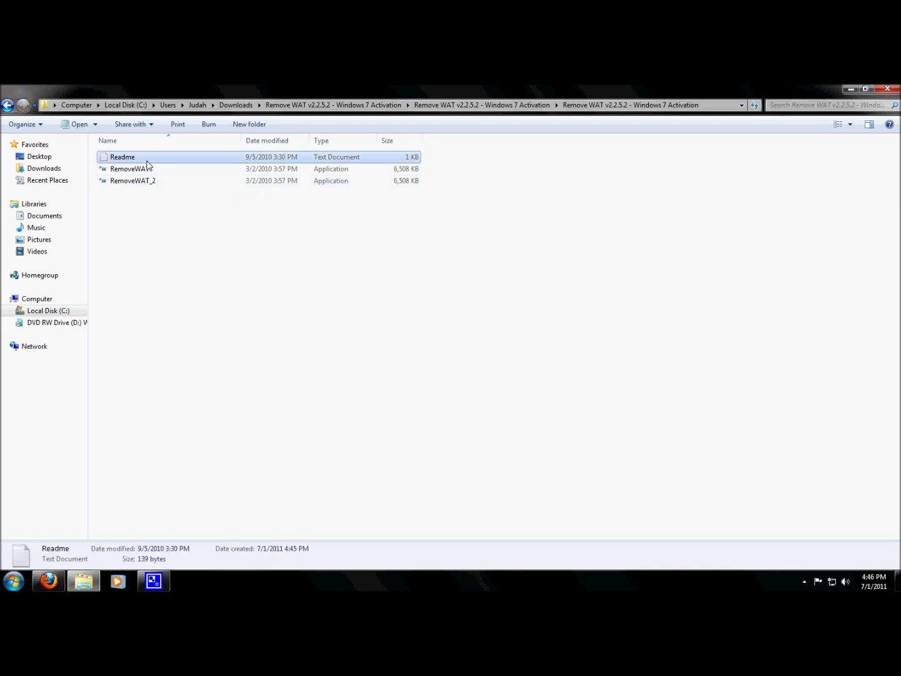
{"action": "key", "text": "Return"}
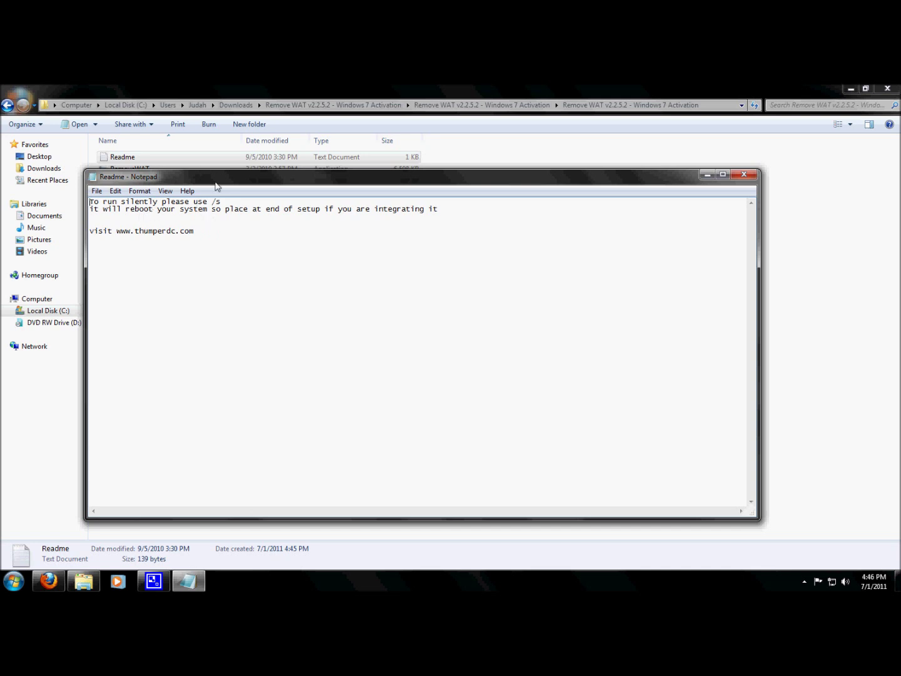
{"action": "left_click_drag", "start_coordinate": [223, 183], "coordinate": [244, 205]}
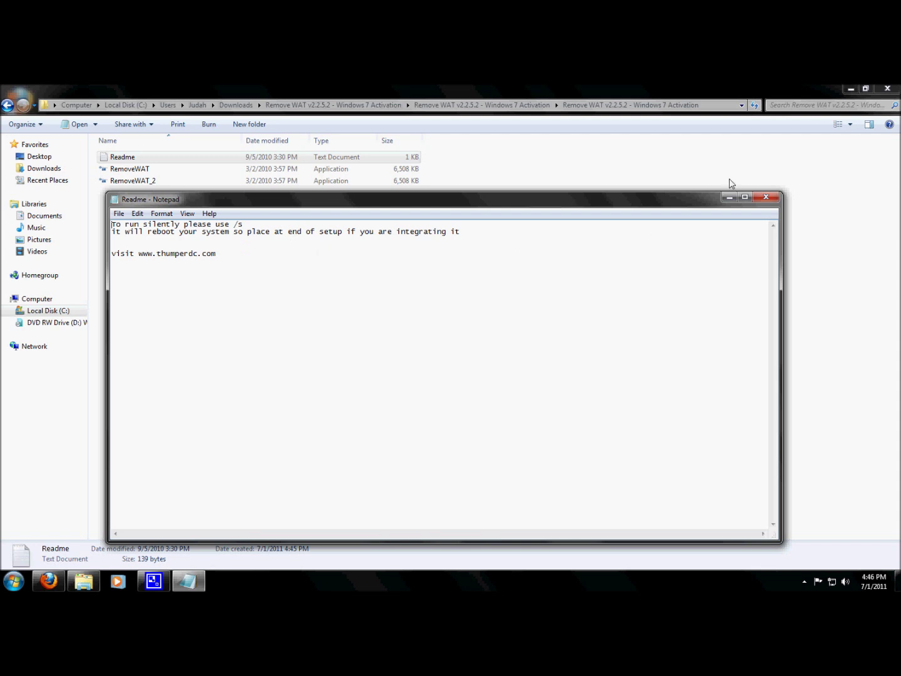
{"action": "left_click", "coordinate": [766, 197]}
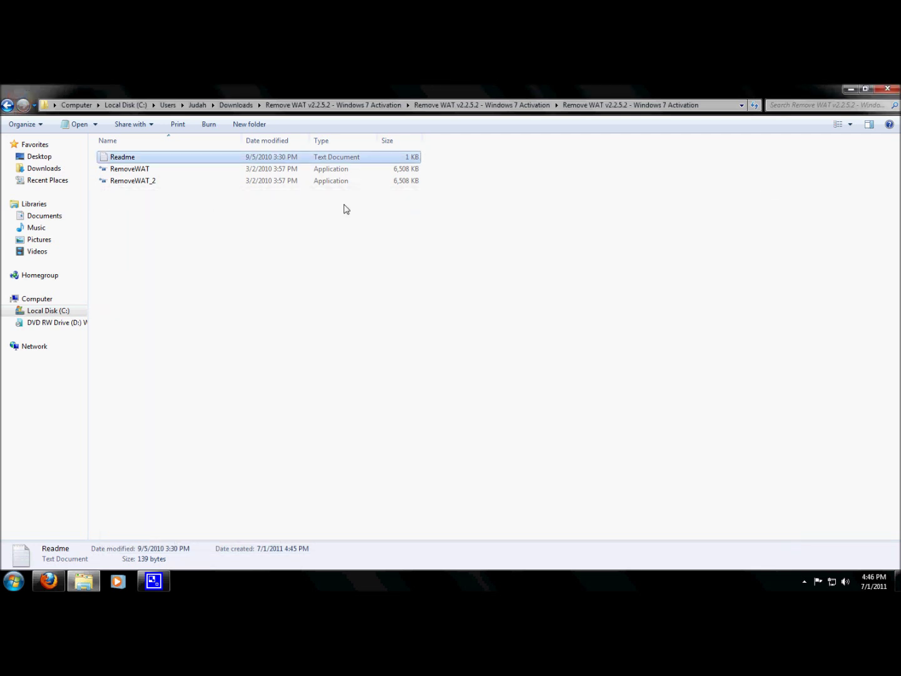
{"action": "left_click", "coordinate": [149, 176]}
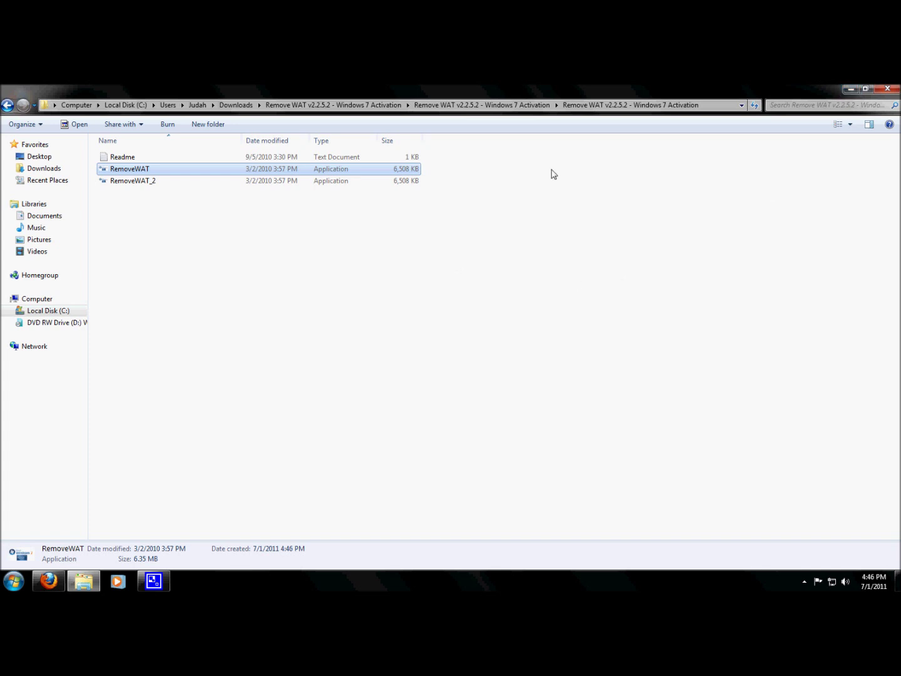
{"action": "left_click", "coordinate": [852, 90]}
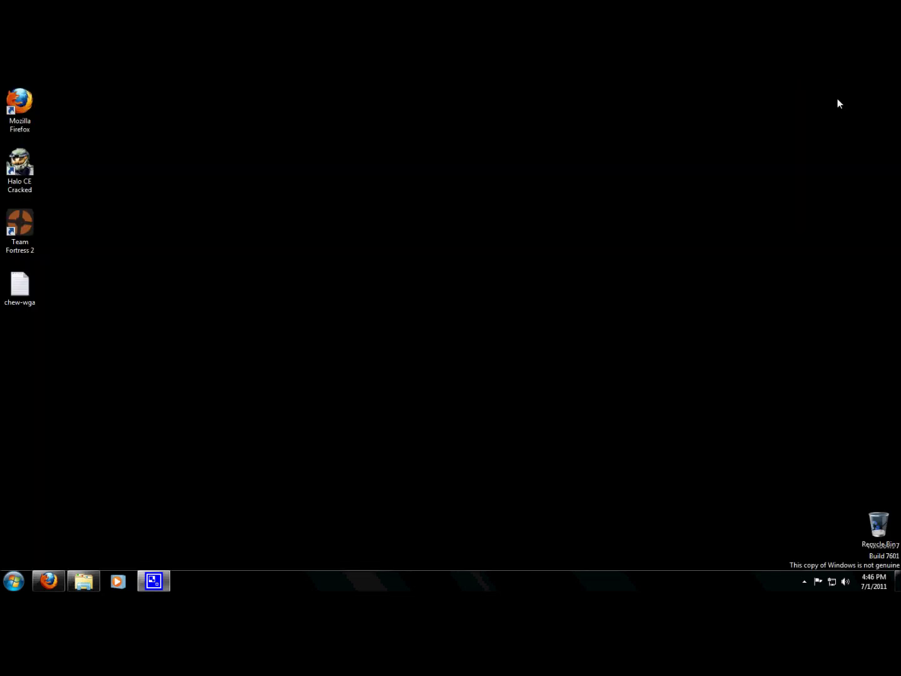
Step: Delete the chew-wga file from the desktop to the Recycle Bin
{"action": "left_click", "coordinate": [20, 287]}
{"action": "key", "text": "Delete"}
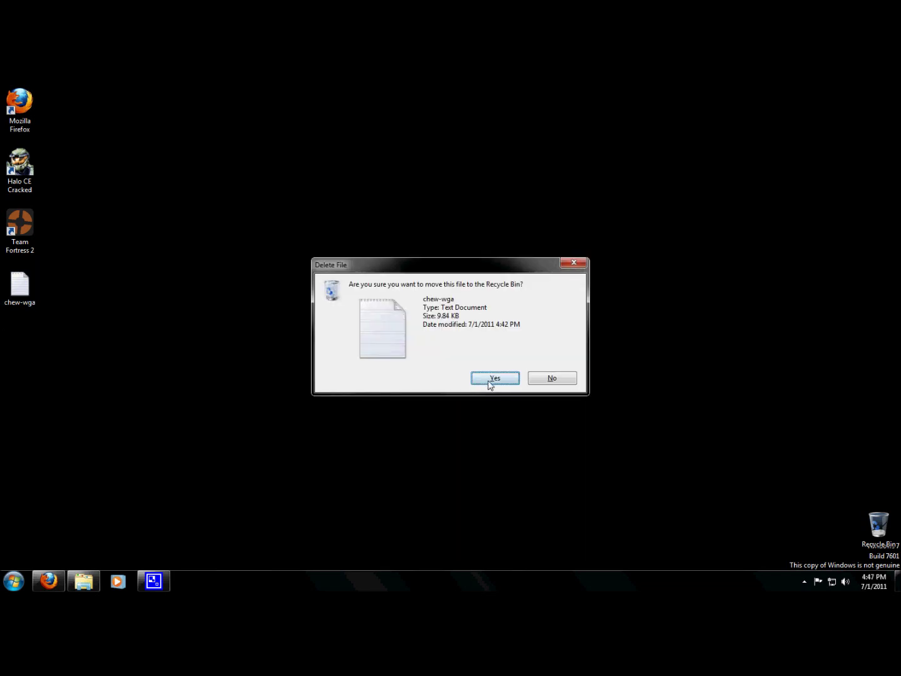
{"action": "left_click", "coordinate": [492, 380]}
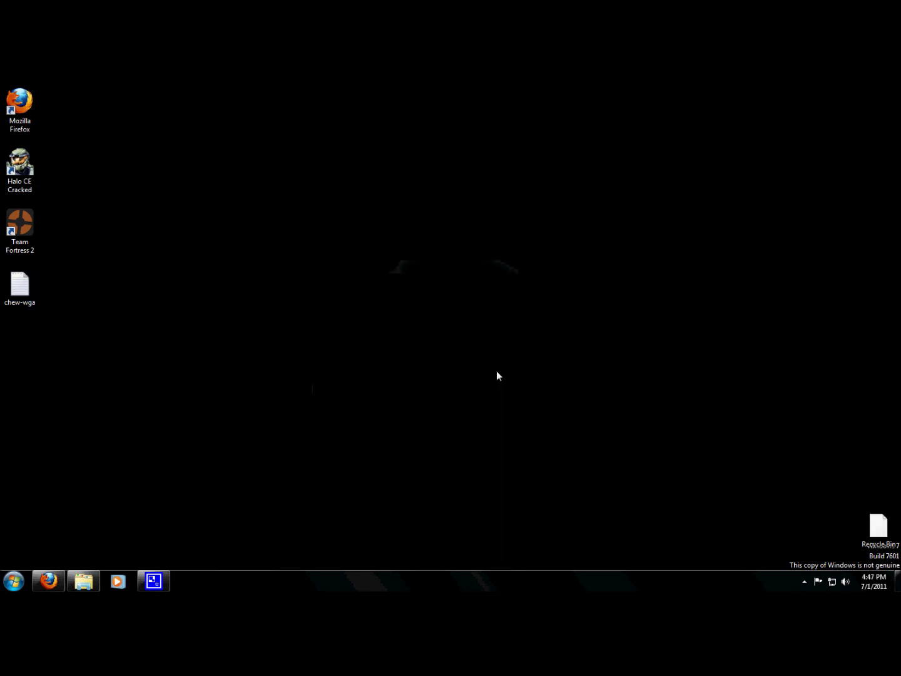
Step: Empty the Recycle Bin permanently and bring the RemoveWAT folder window back
{"action": "right_click", "coordinate": [878, 530]}
{"action": "left_click", "coordinate": [863, 473]}
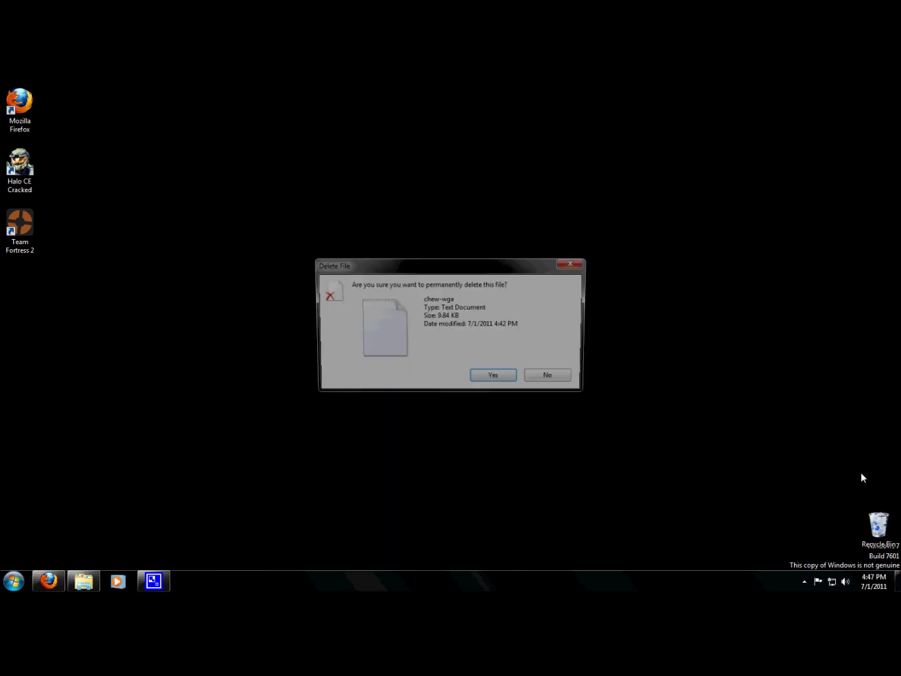
{"action": "left_click", "coordinate": [494, 375]}
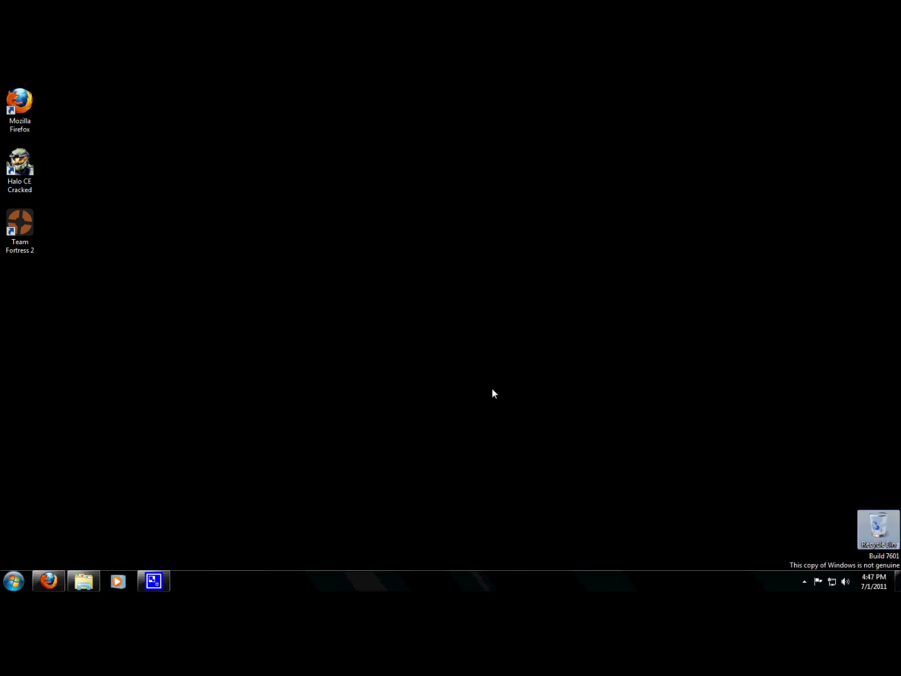
{"action": "left_click", "coordinate": [477, 402]}
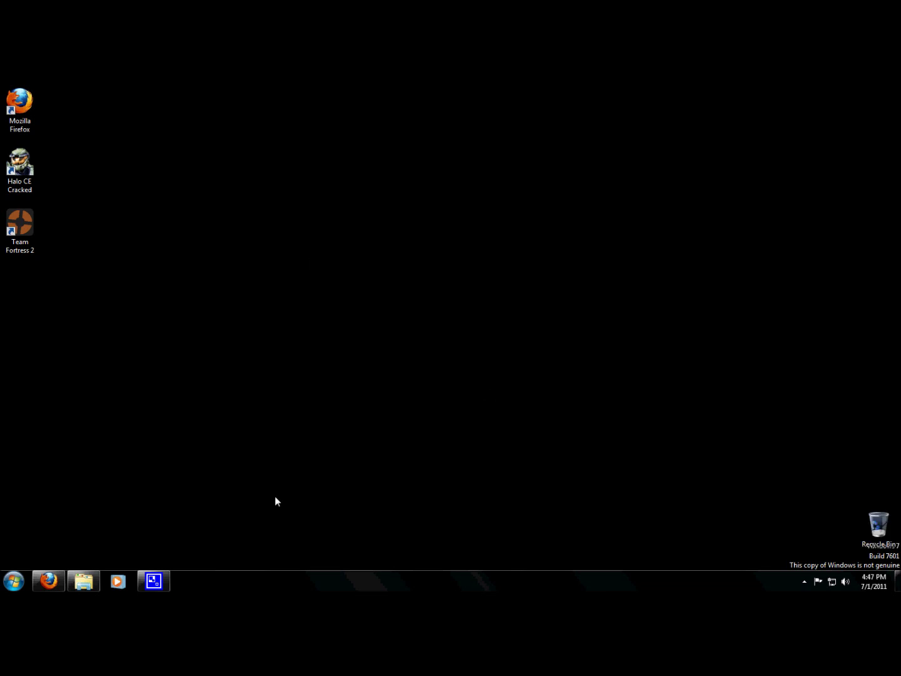
{"action": "left_click", "coordinate": [160, 584]}
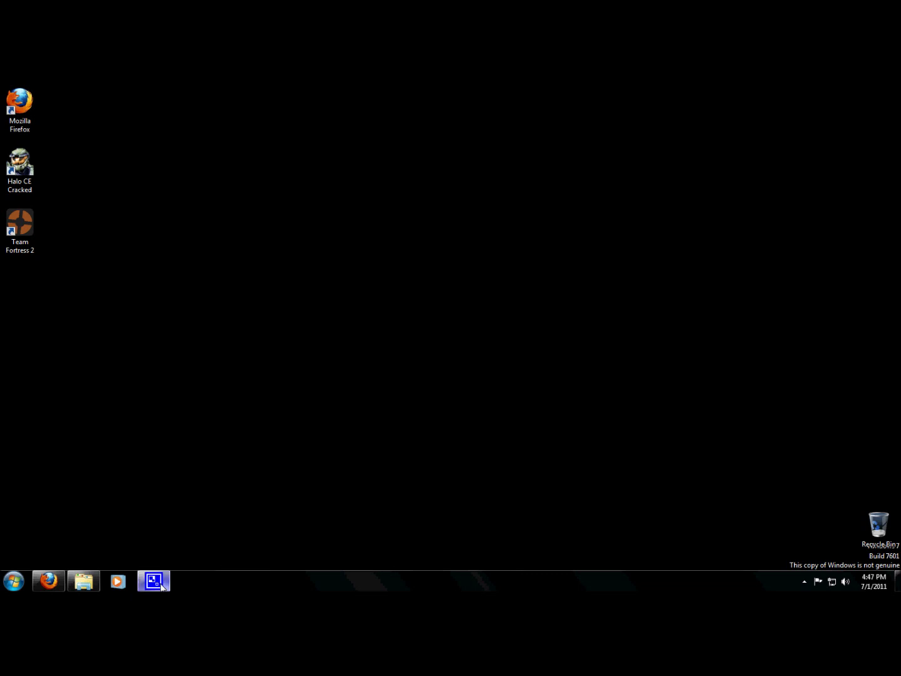
{"action": "left_click", "coordinate": [84, 581]}
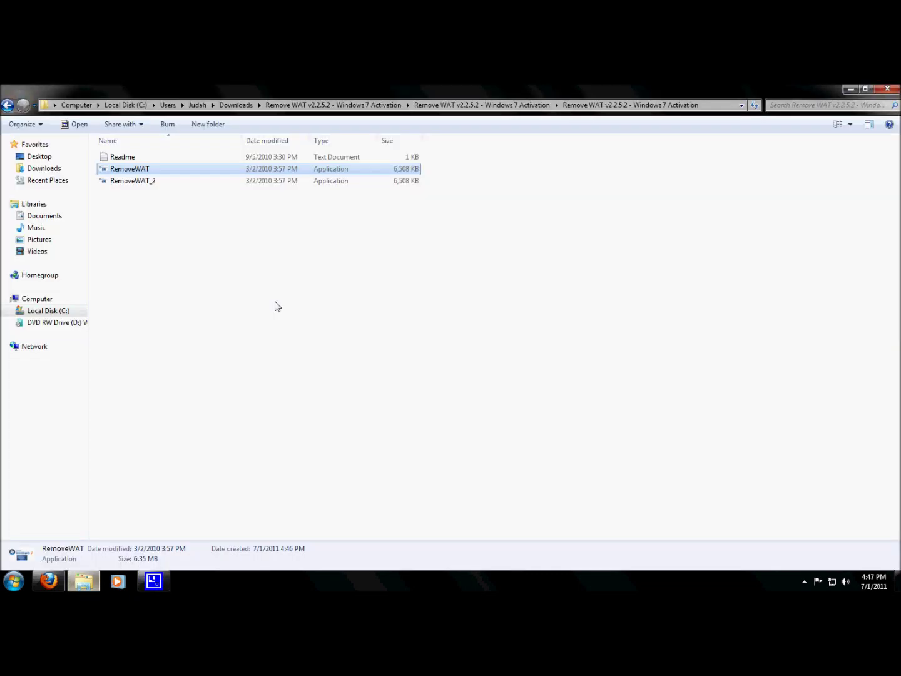
Step: Launch RemoveWAT 2.2.5 with Run as administrator
{"action": "right_click", "coordinate": [154, 168]}
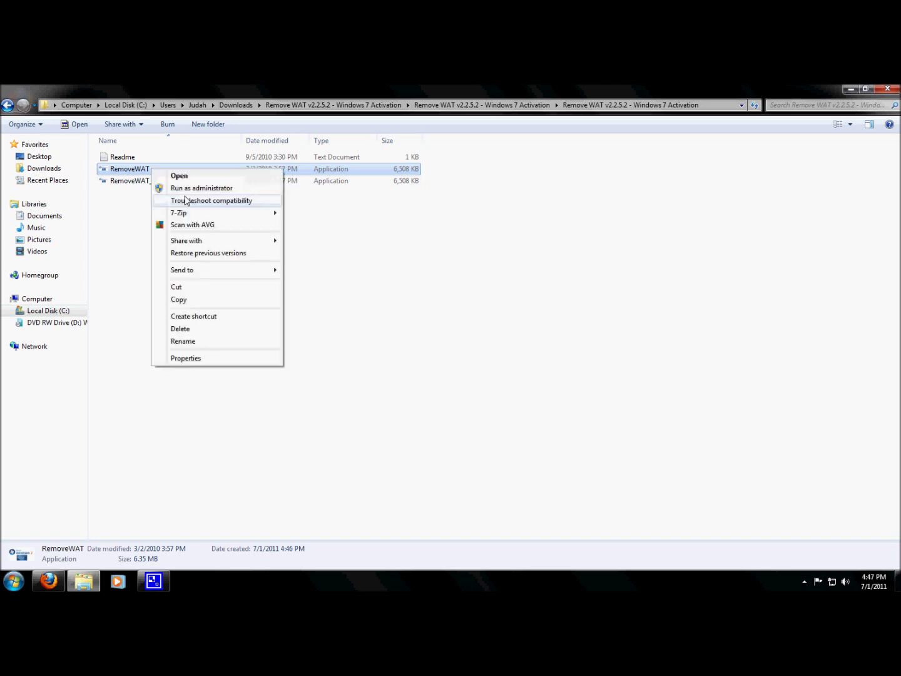
{"action": "left_click", "coordinate": [219, 190]}
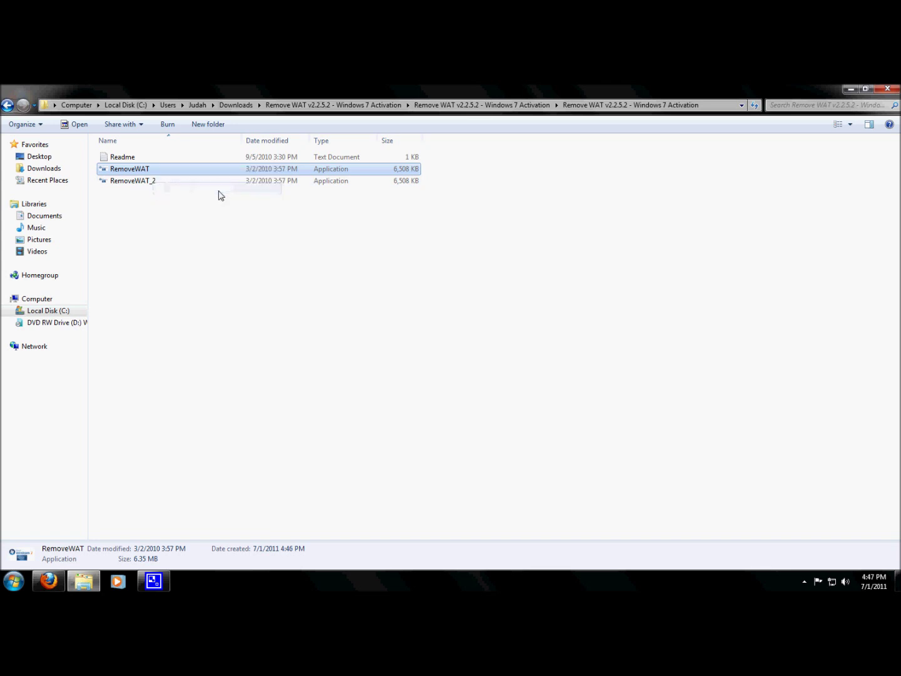
{"action": "left_click", "coordinate": [227, 234]}
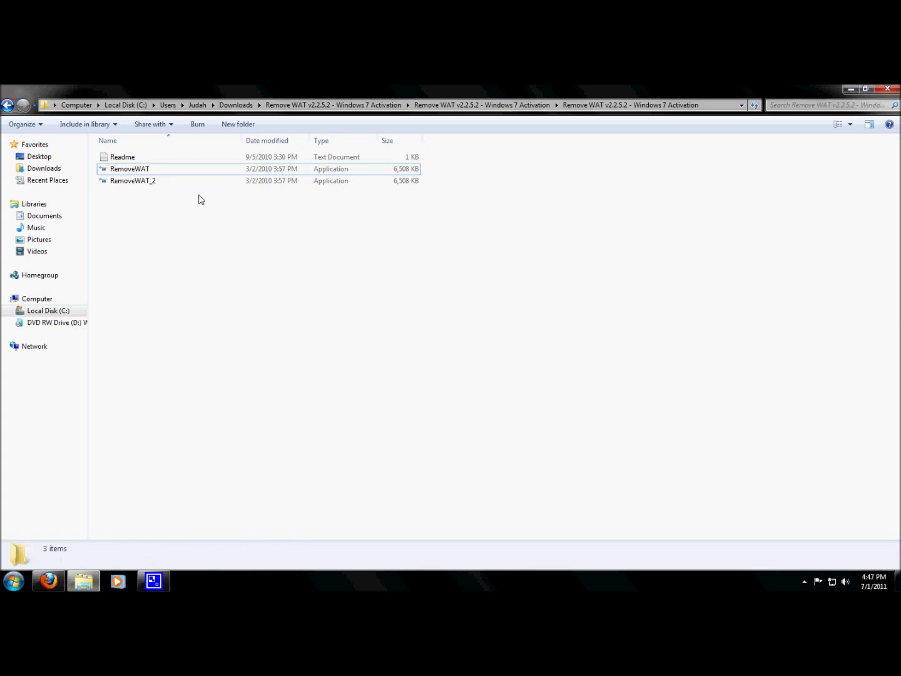
{"action": "mouse_move", "coordinate": [171, 183]}
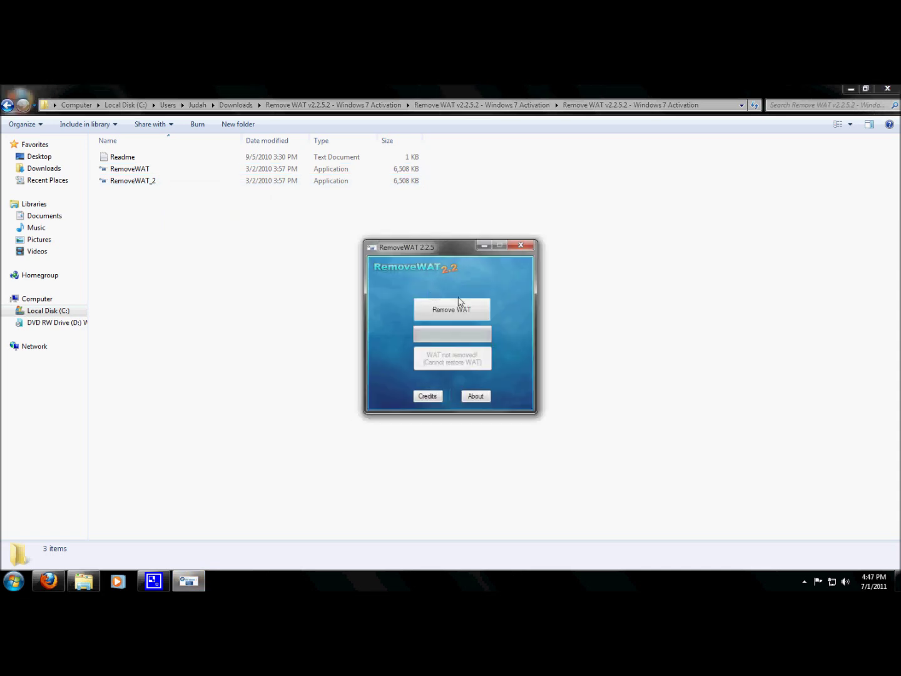
Step: Run Remove WAT in the RemoveWAT tool and confirm starting the removal
{"action": "left_click_drag", "start_coordinate": [425, 250], "coordinate": [272, 233]}
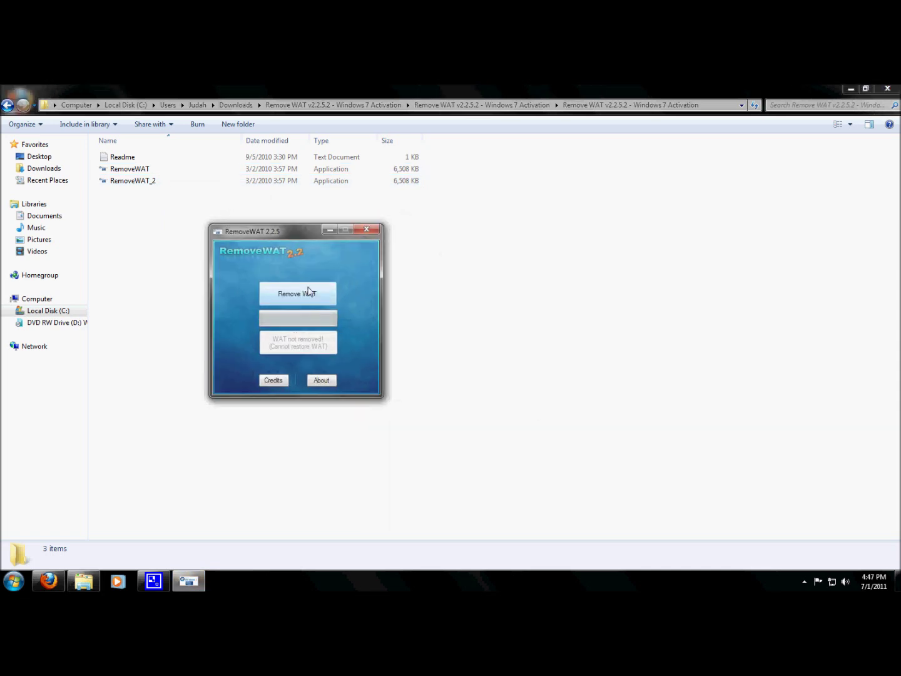
{"action": "left_click", "coordinate": [308, 292]}
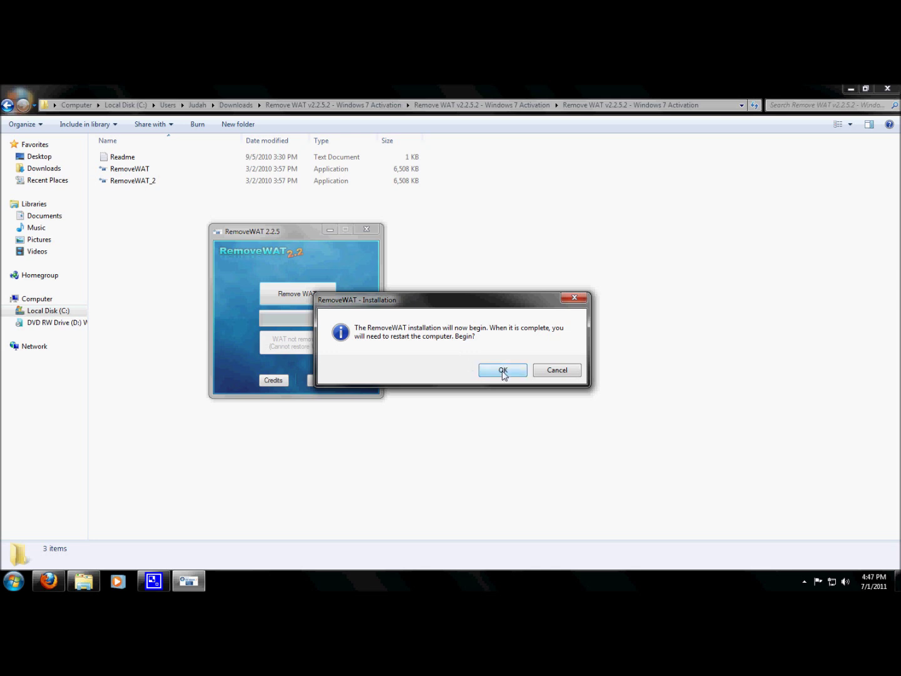
{"action": "left_click", "coordinate": [504, 371]}
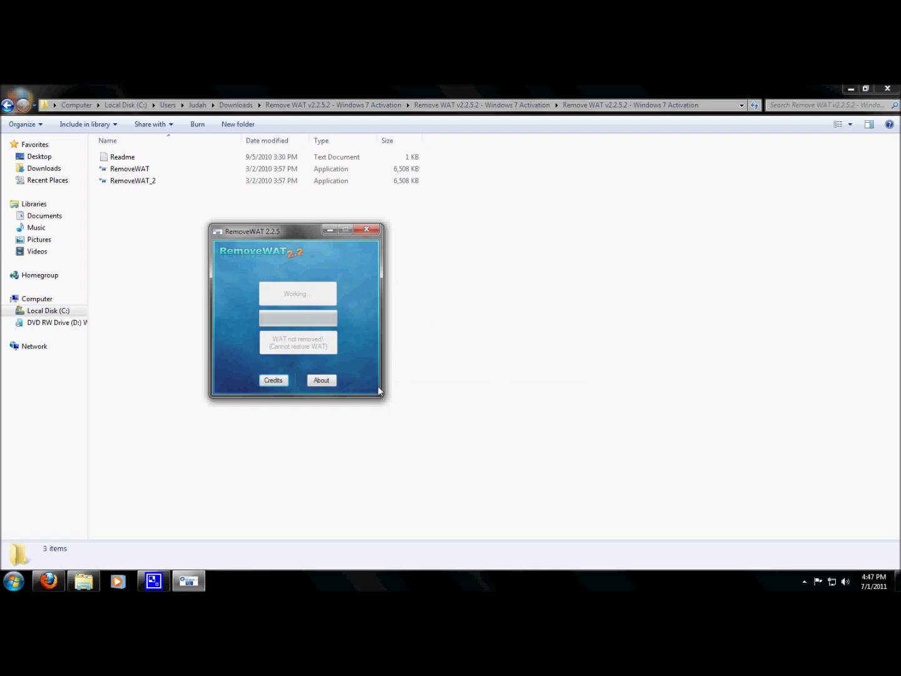
Step: Stop the CamStudio screen recording from the notification area
{"action": "left_click", "coordinate": [852, 89]}
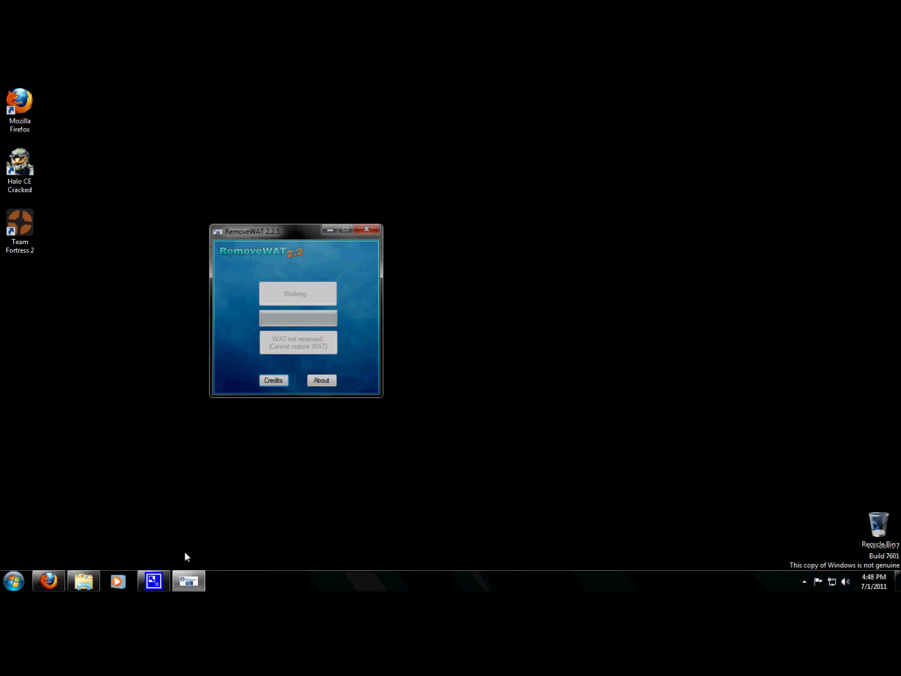
{"action": "left_click", "coordinate": [805, 582]}
{"action": "left_click", "coordinate": [791, 523]}
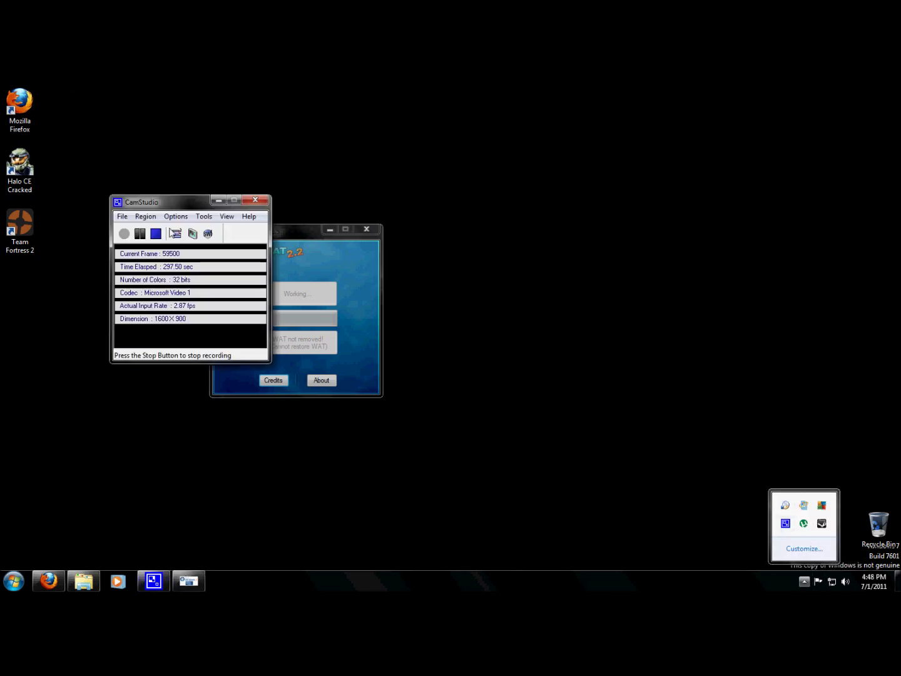
{"action": "left_click", "coordinate": [155, 234]}
{"action": "left_click", "coordinate": [217, 202]}
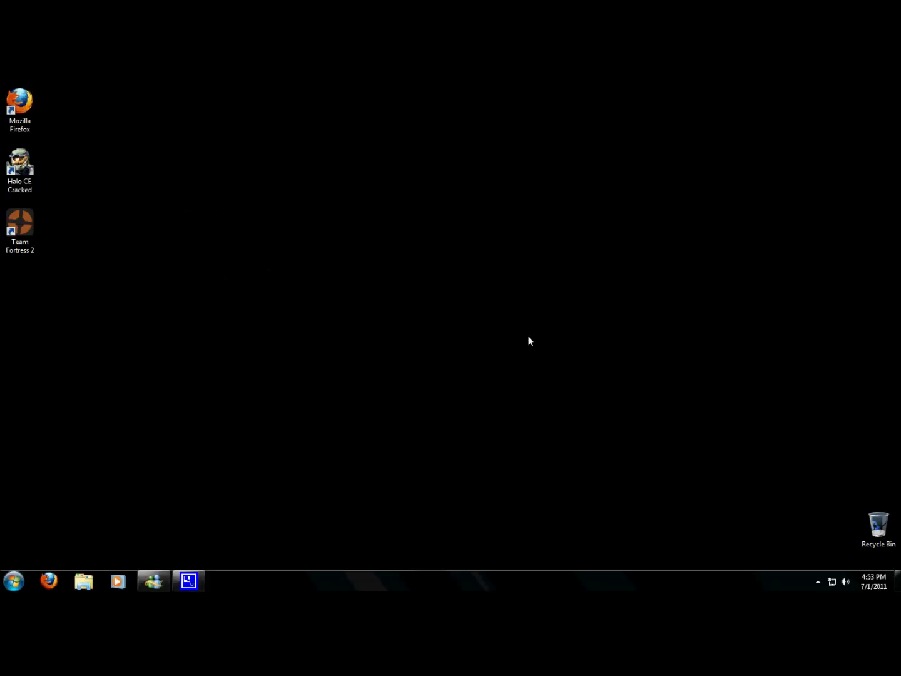
{"action": "left_click", "coordinate": [820, 581]}
{"action": "left_click", "coordinate": [820, 581]}
{"action": "left_click", "coordinate": [818, 582]}
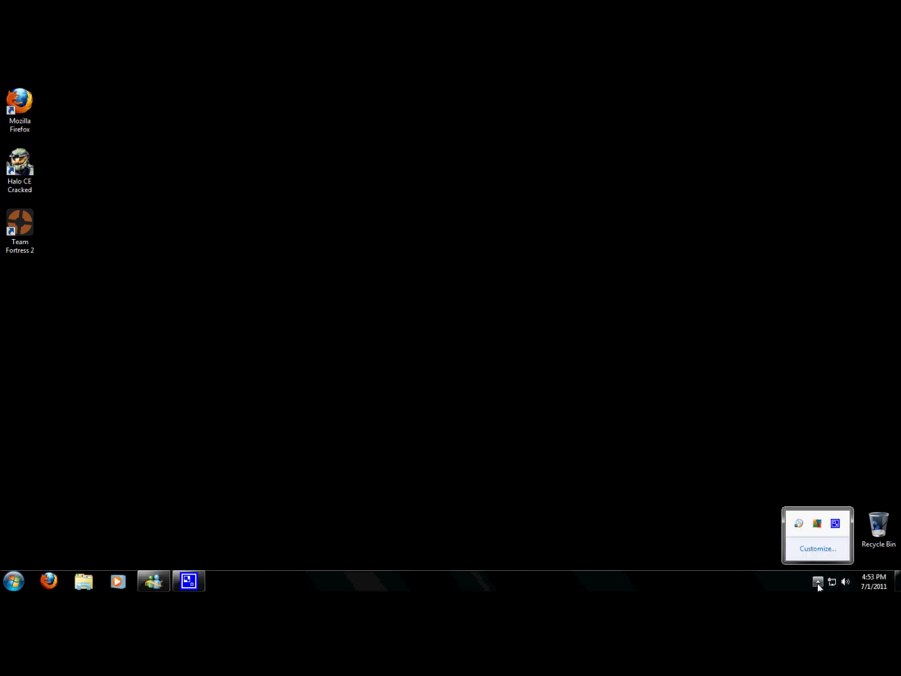
{"action": "left_click", "coordinate": [818, 583]}
{"action": "right_click", "coordinate": [453, 293]}
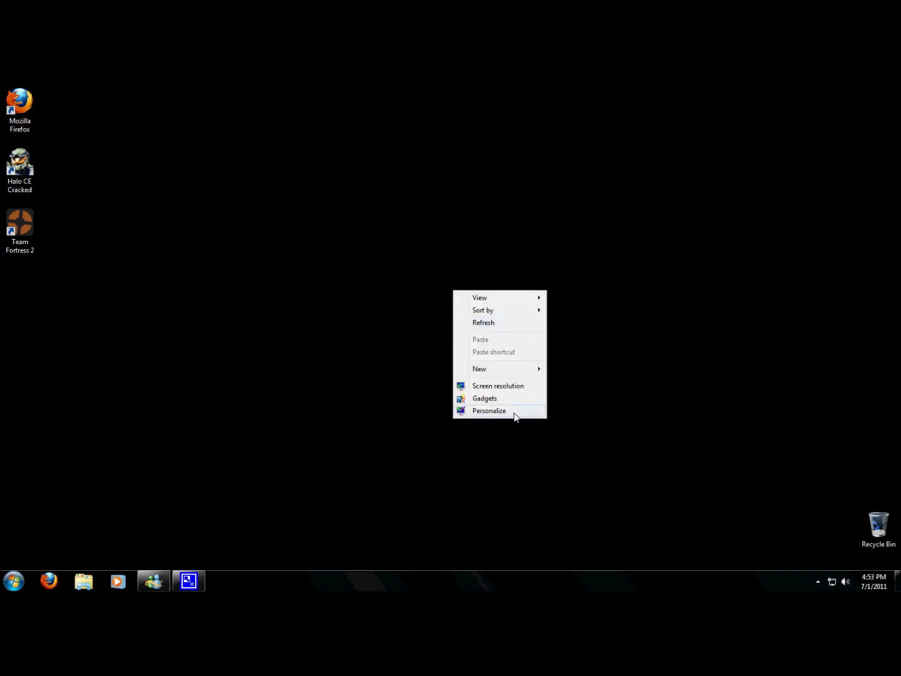
{"action": "left_click", "coordinate": [490, 411]}
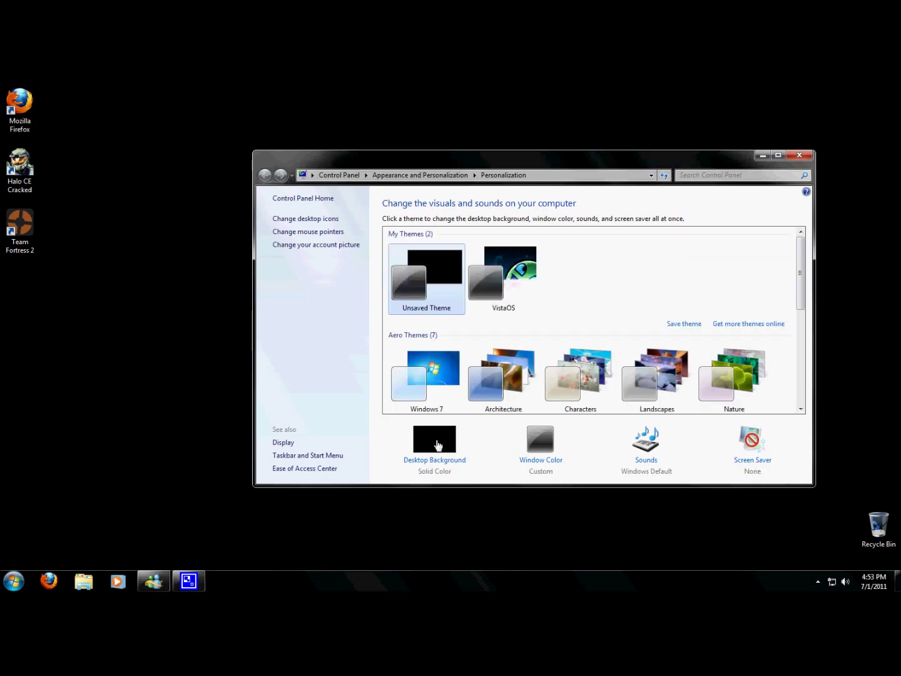
{"action": "left_click", "coordinate": [437, 465]}
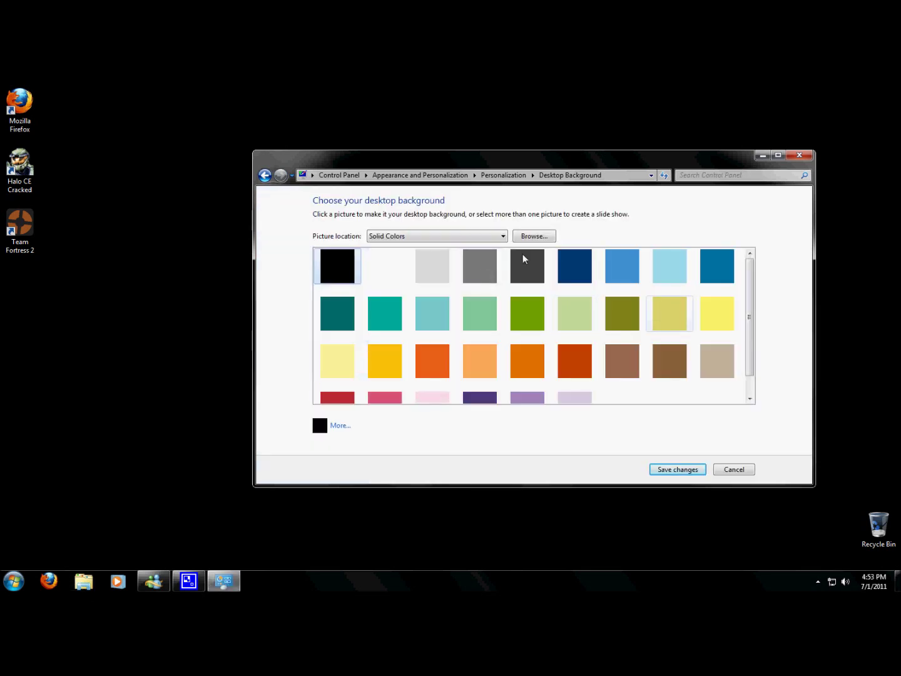
{"action": "left_click", "coordinate": [533, 236]}
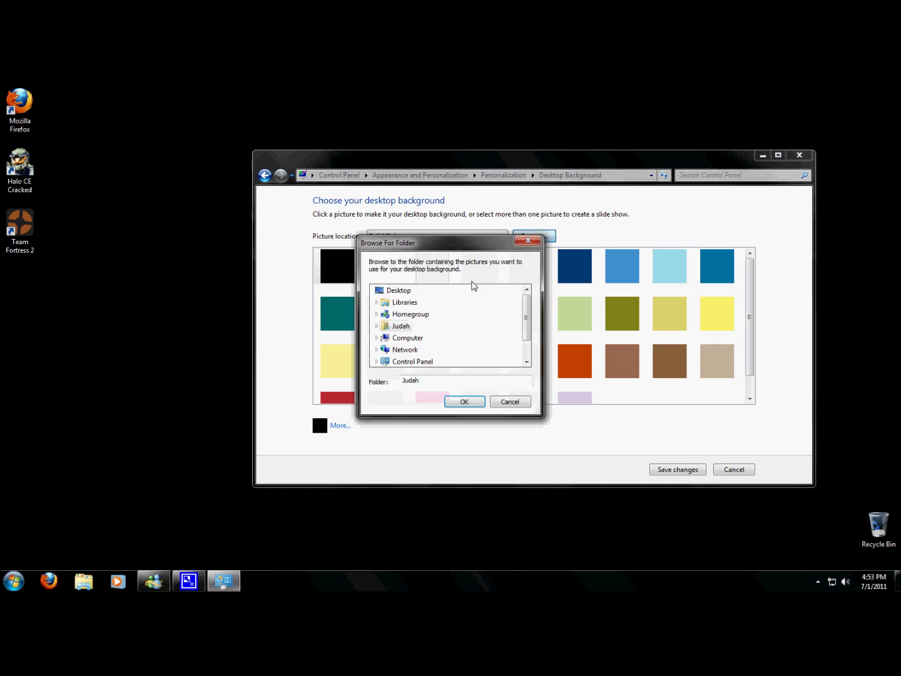
{"action": "double_click", "coordinate": [410, 326]}
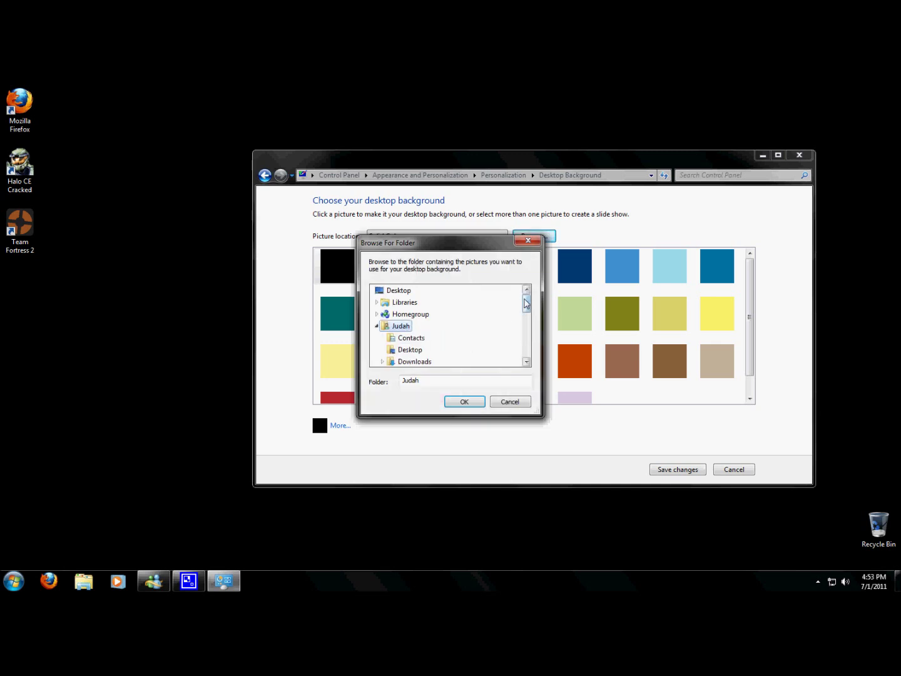
{"action": "left_click_drag", "start_coordinate": [527, 299], "coordinate": [528, 338]}
{"action": "left_click", "coordinate": [457, 329]}
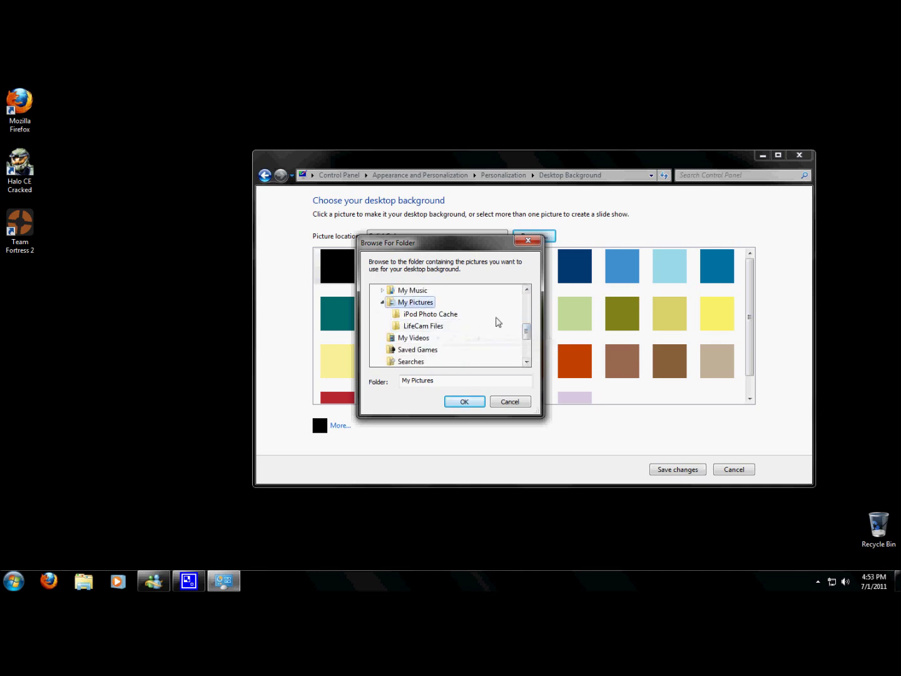
{"action": "left_click", "coordinate": [528, 241]}
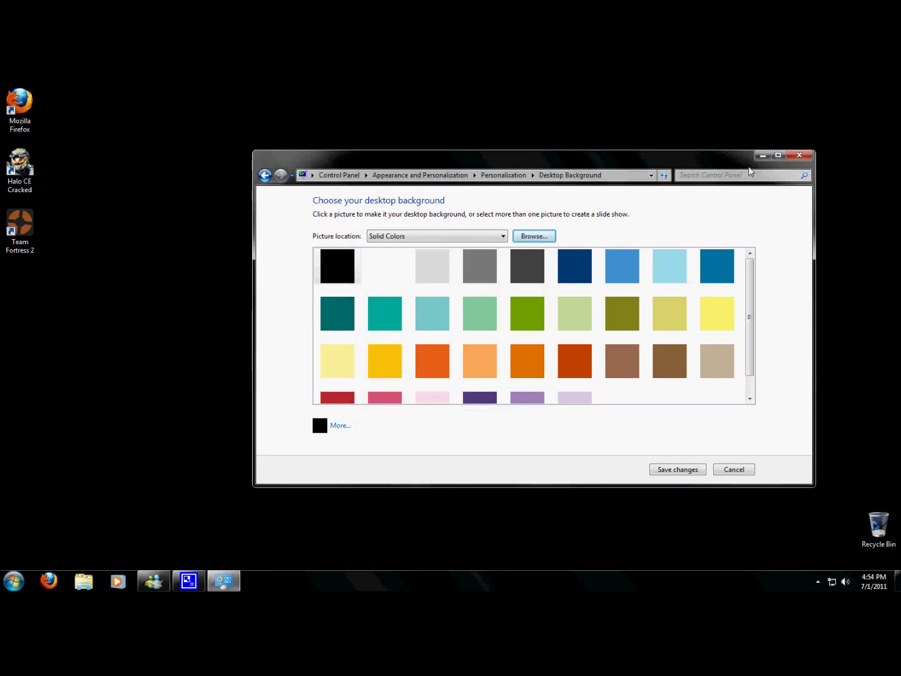
{"action": "left_click", "coordinate": [790, 155]}
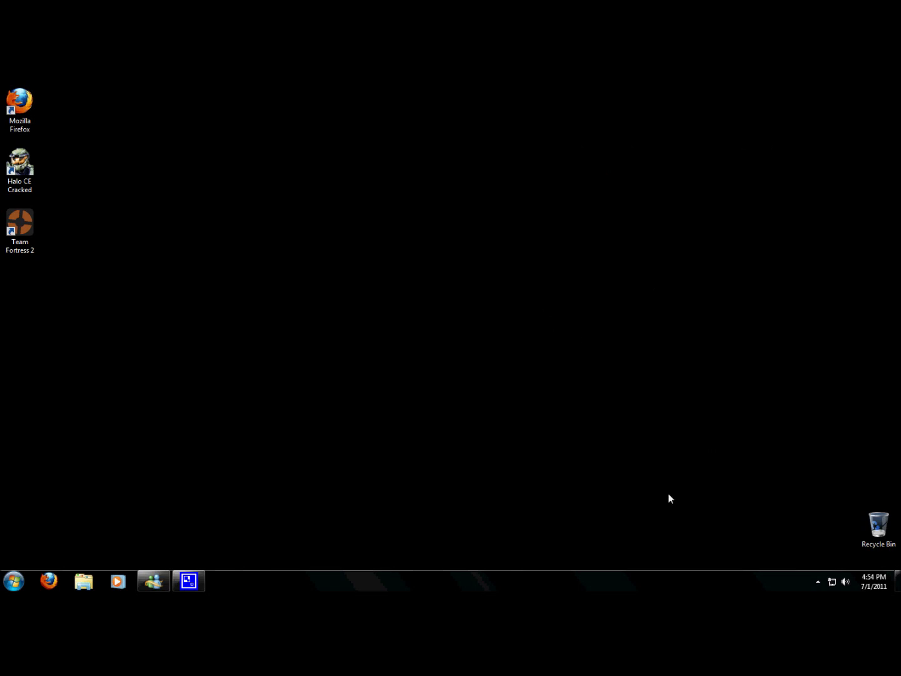
Step: Open Computer's Properties to view Windows 7 Ultimate SP1, 32-bit, 1.00 GB RAM, rating 2.9
{"action": "left_click", "coordinate": [15, 581]}
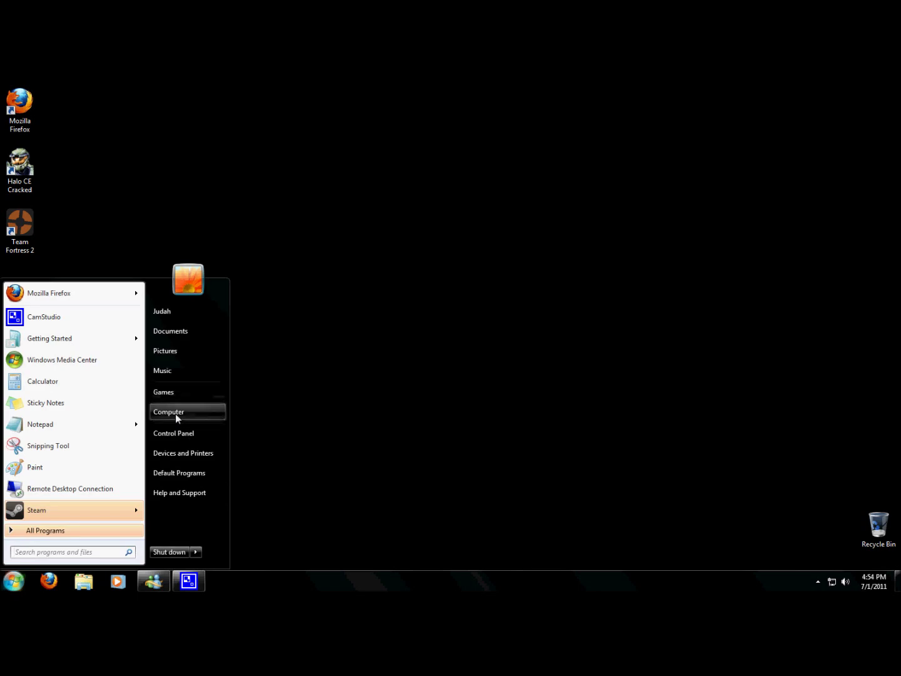
{"action": "right_click", "coordinate": [175, 413]}
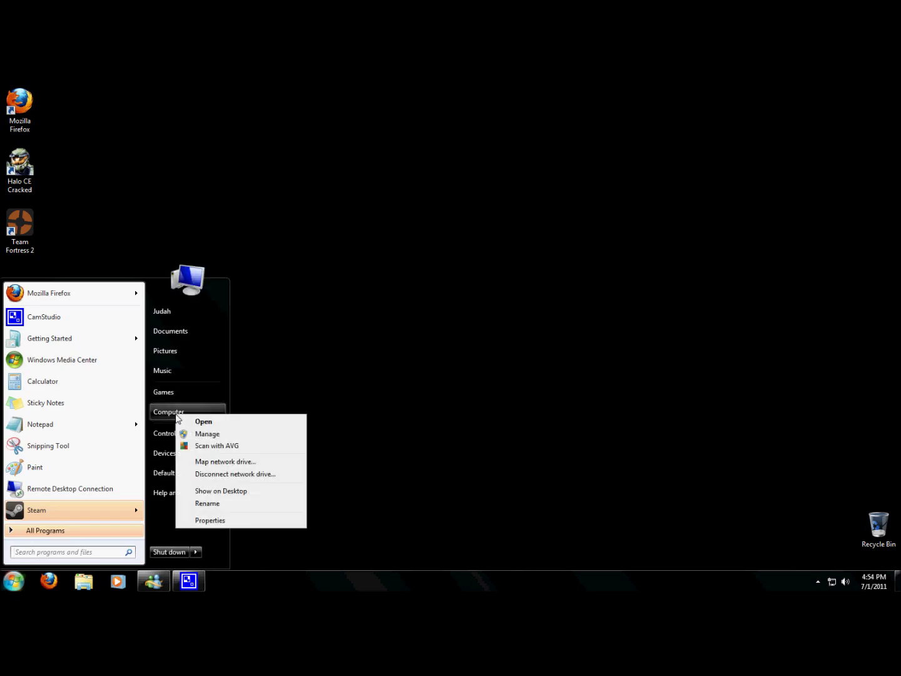
{"action": "left_click", "coordinate": [239, 522]}
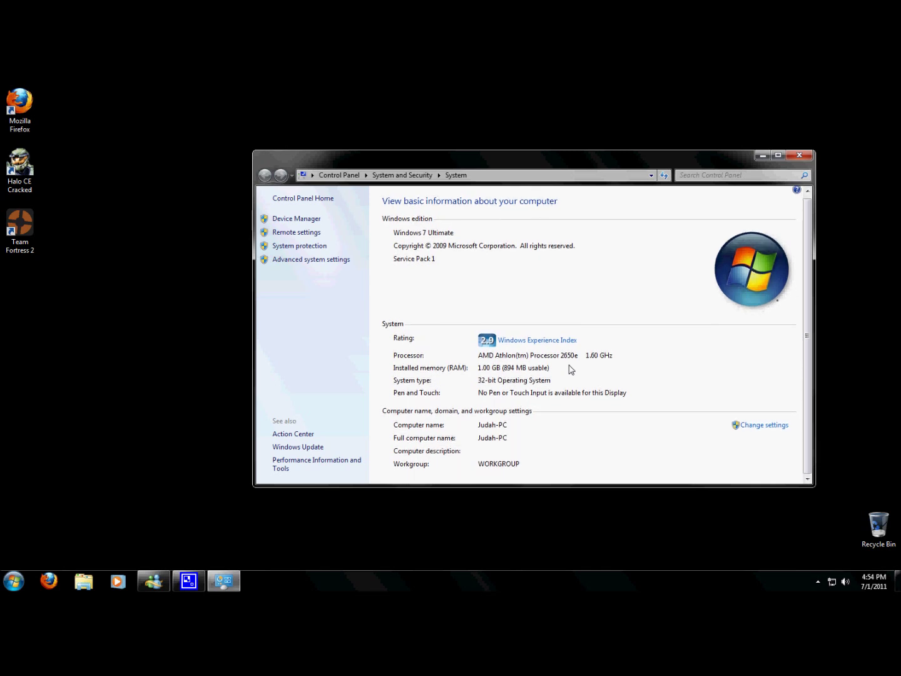
{"action": "scroll", "coordinate": [572, 369], "scroll_direction": "up", "scroll_amount": 1}
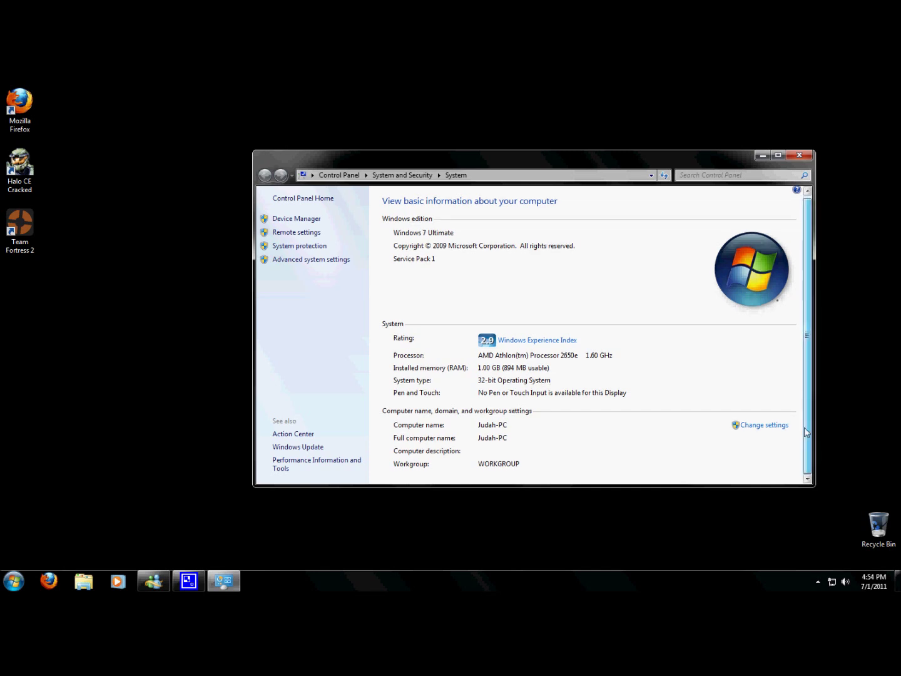
{"action": "scroll", "coordinate": [795, 312], "scroll_direction": "down", "scroll_amount": 1}
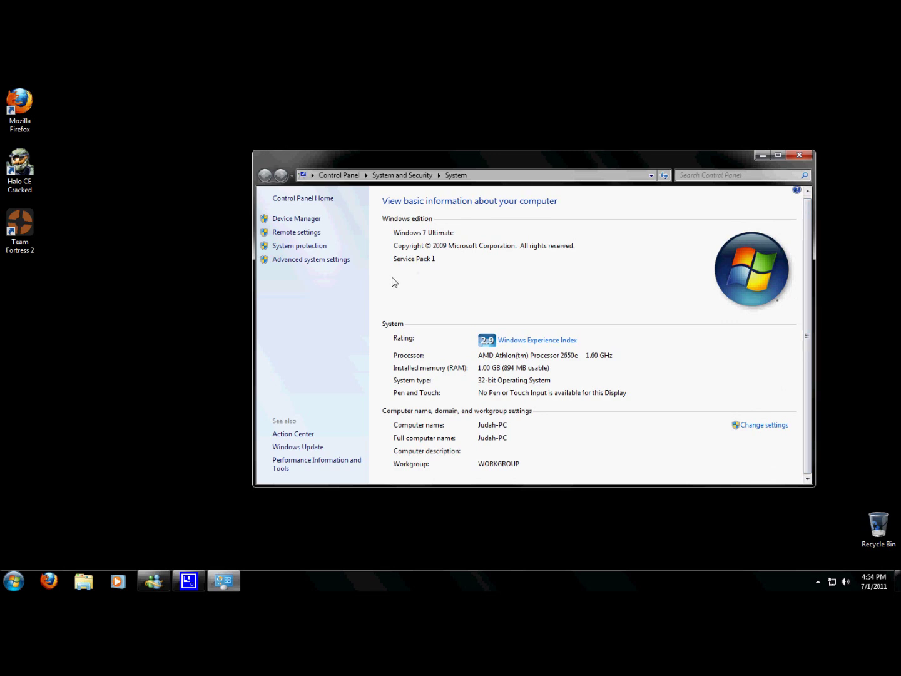
Step: Close System, apply the VistaOS theme under My Themes, close Personalization, and check the notification-area icons
{"action": "left_click", "coordinate": [808, 159]}
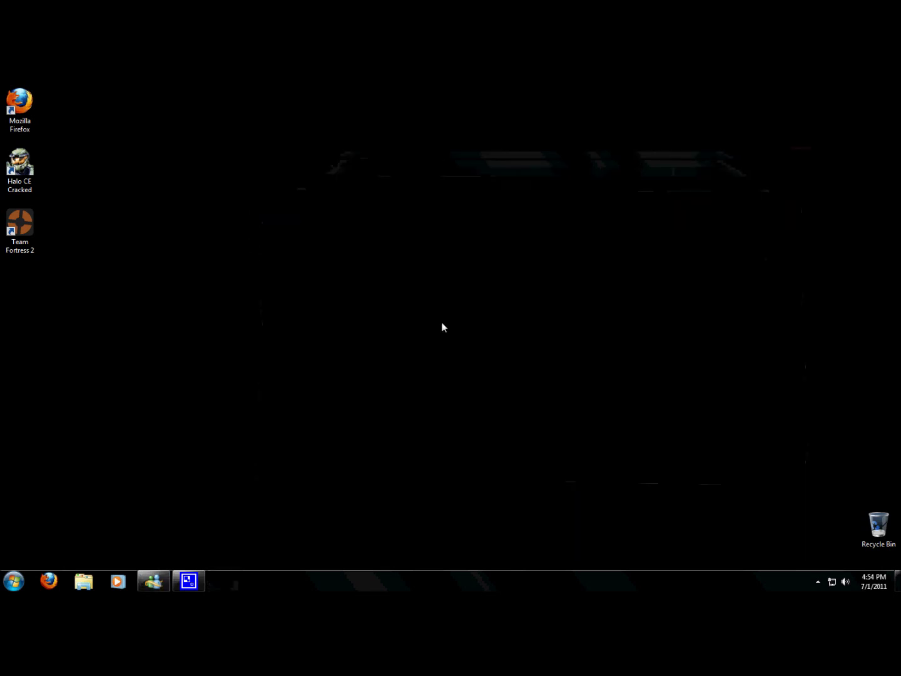
{"action": "right_click", "coordinate": [442, 324]}
{"action": "left_click", "coordinate": [483, 437]}
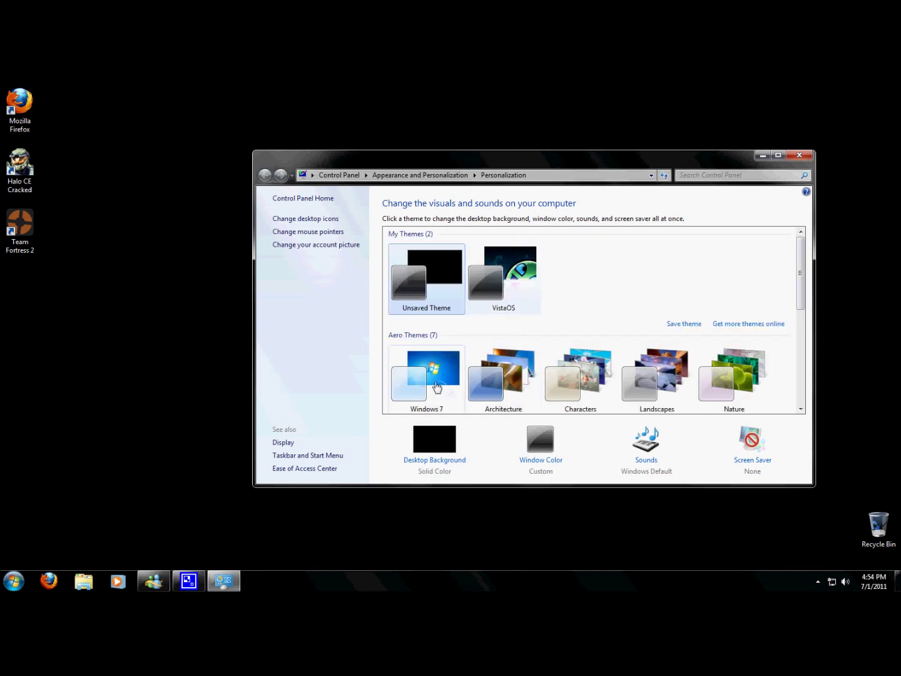
{"action": "left_click", "coordinate": [521, 273]}
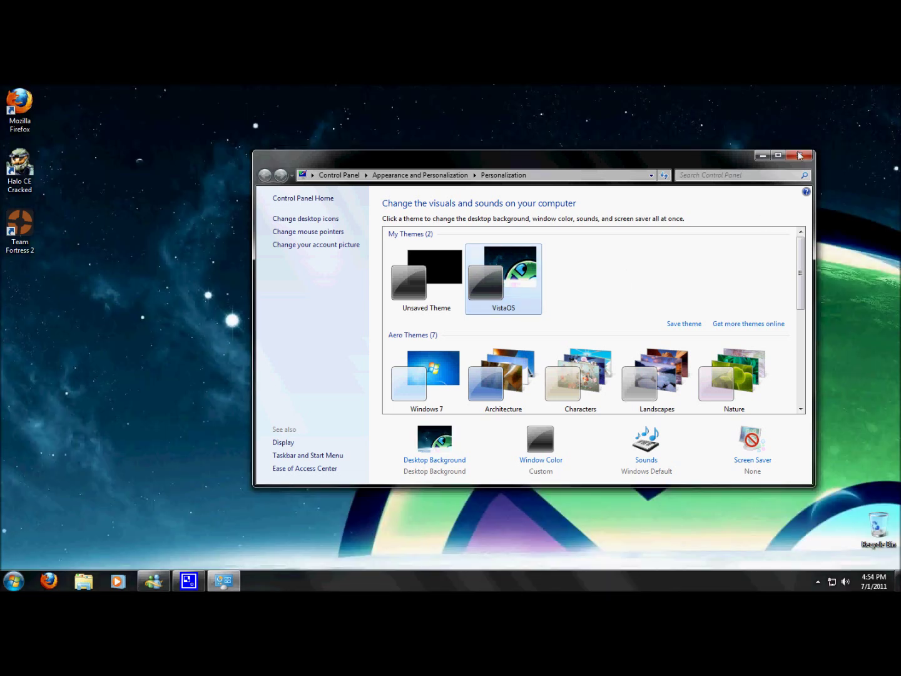
{"action": "left_click", "coordinate": [800, 155]}
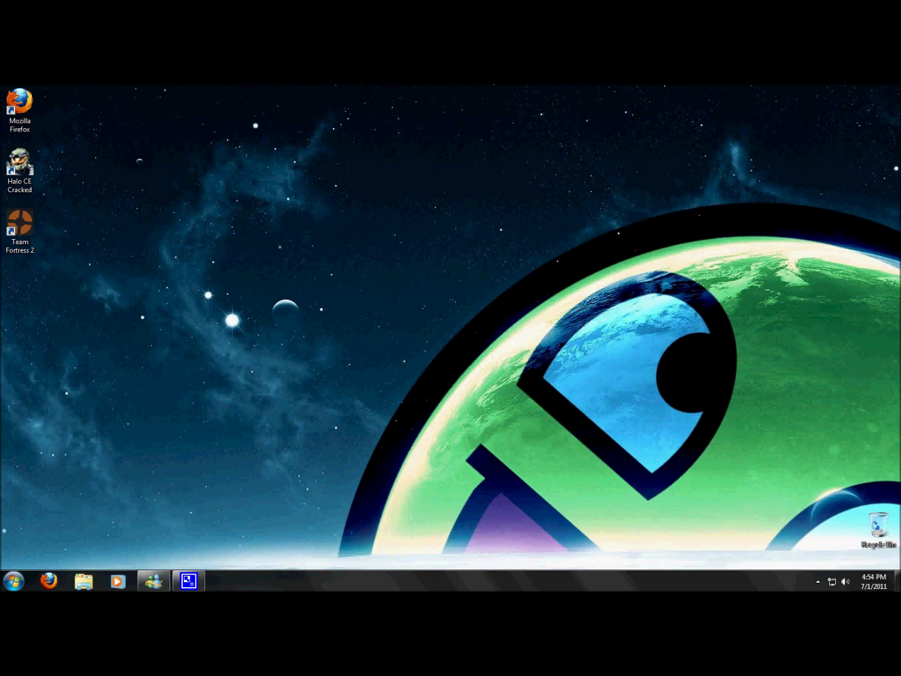
{"action": "left_click", "coordinate": [819, 583]}
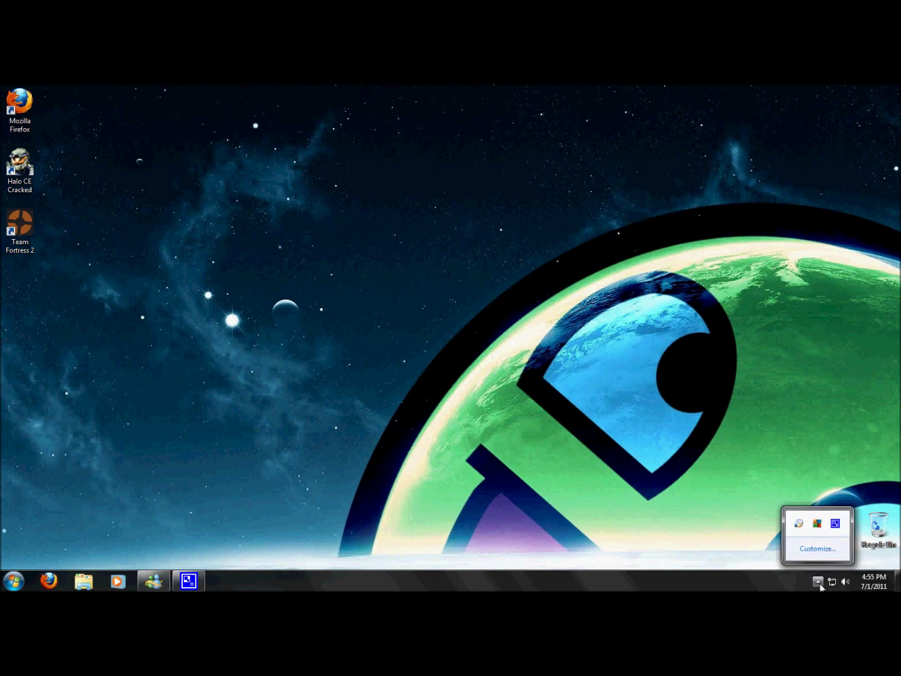
{"action": "left_click", "coordinate": [818, 582]}
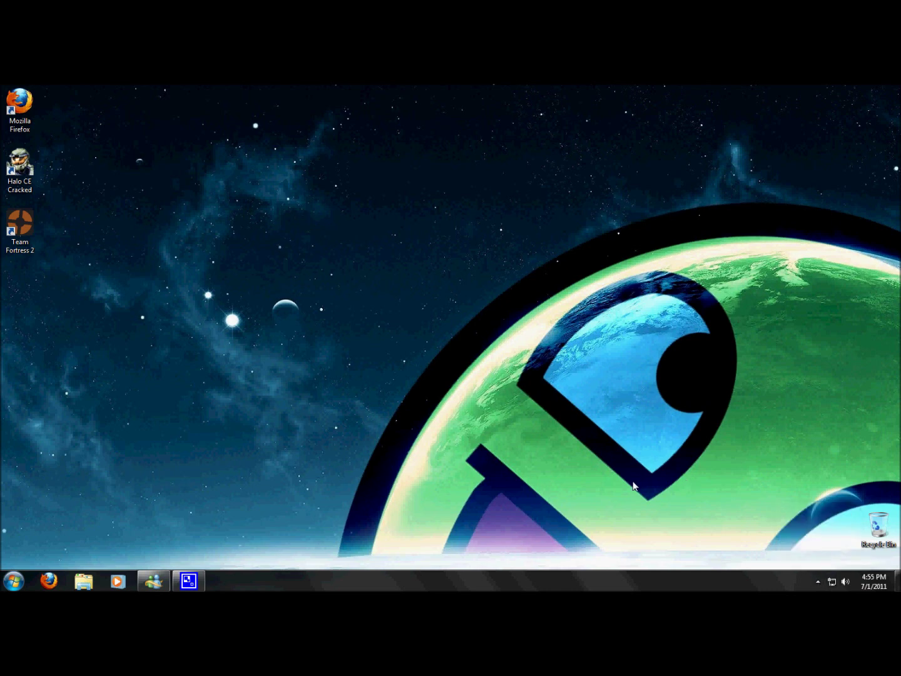